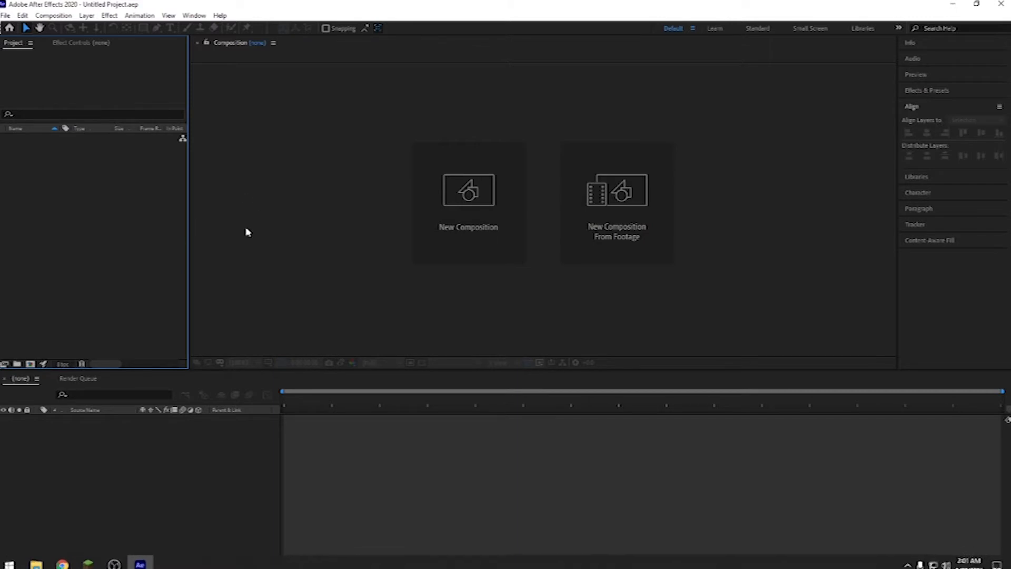
- Bring the audio file Fast and Run - Nico Staf.mp3 from the Downloads folder into the project
click(42, 561)
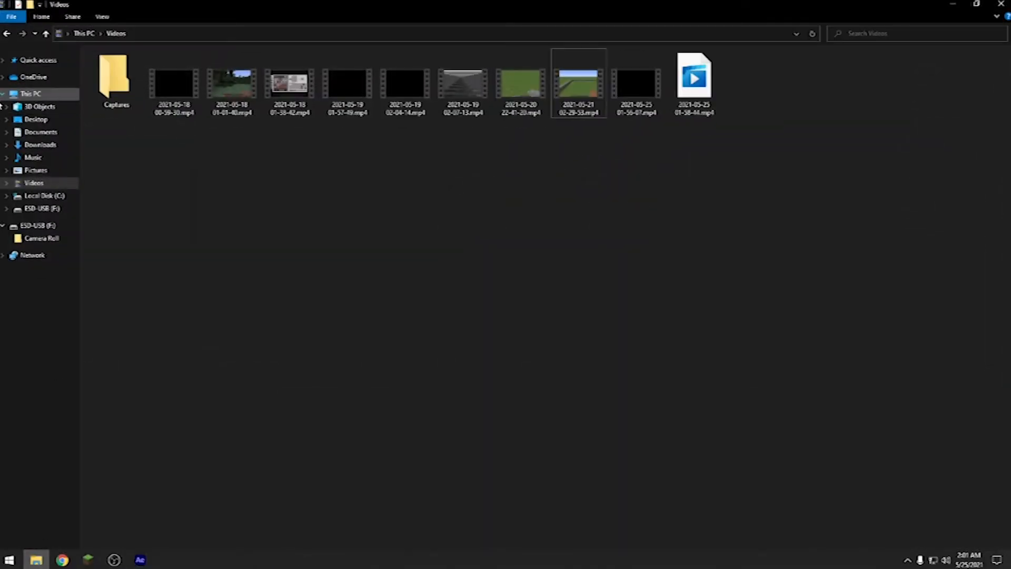
click(29, 107)
click(44, 146)
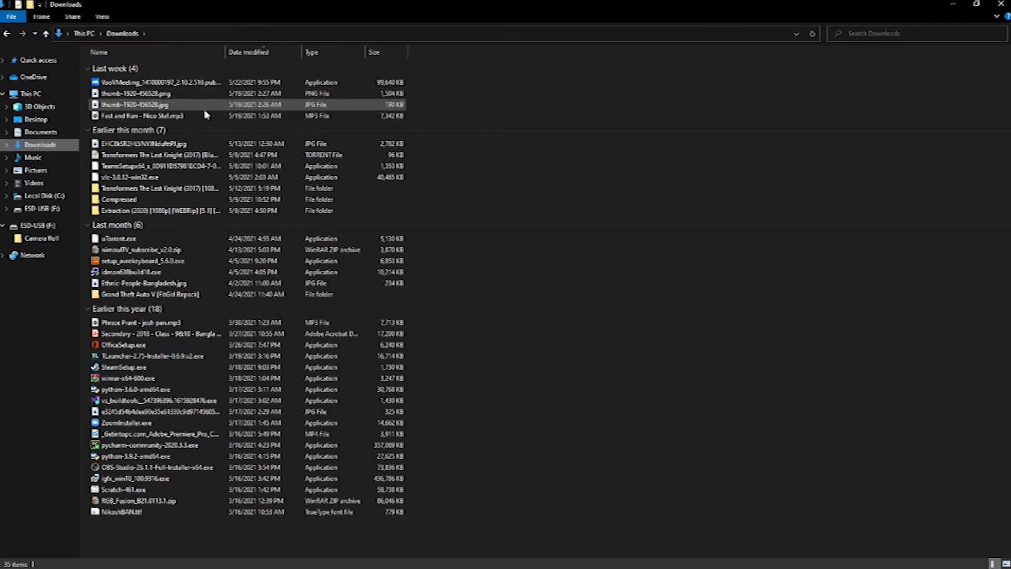
drag(208, 116, 260, 114)
click(399, 121)
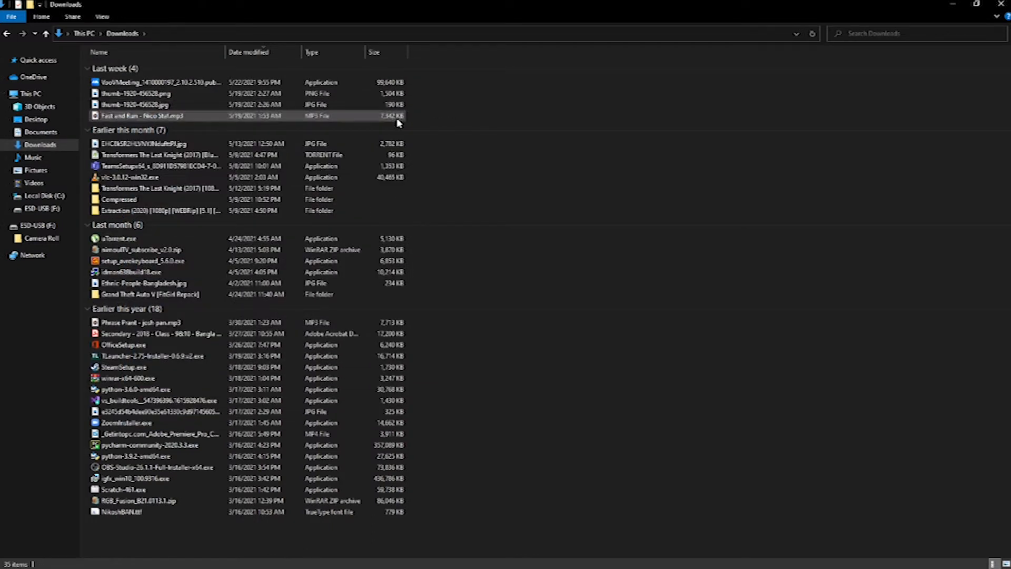
click(367, 117)
drag(368, 120, 95, 215)
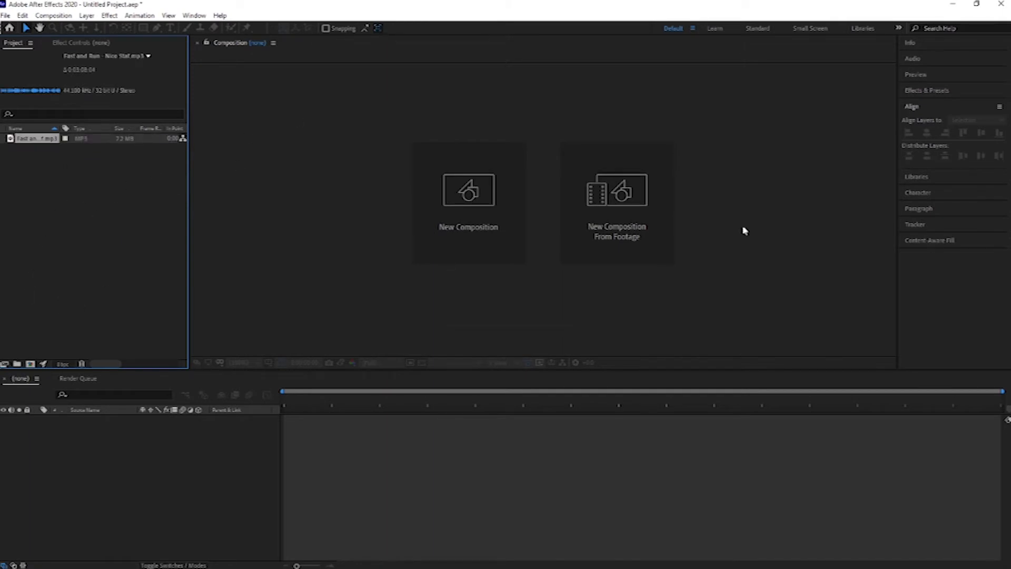
- Import Screenshot 2021-03-24 020202.png from the Pictures folder as footage
right_click(75, 178)
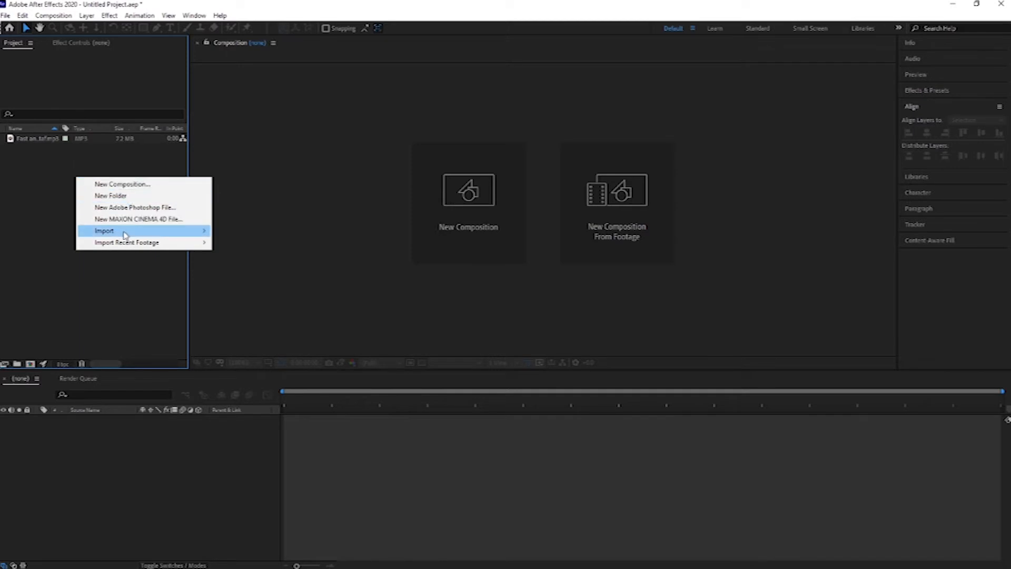
mouse_move(189, 231)
click(234, 231)
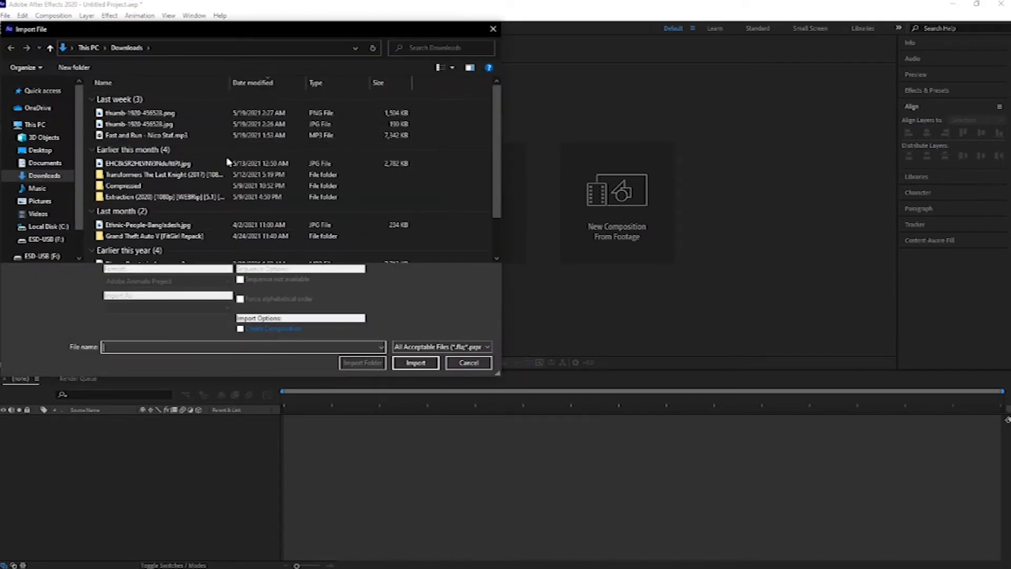
scroll(229, 157, down, 2)
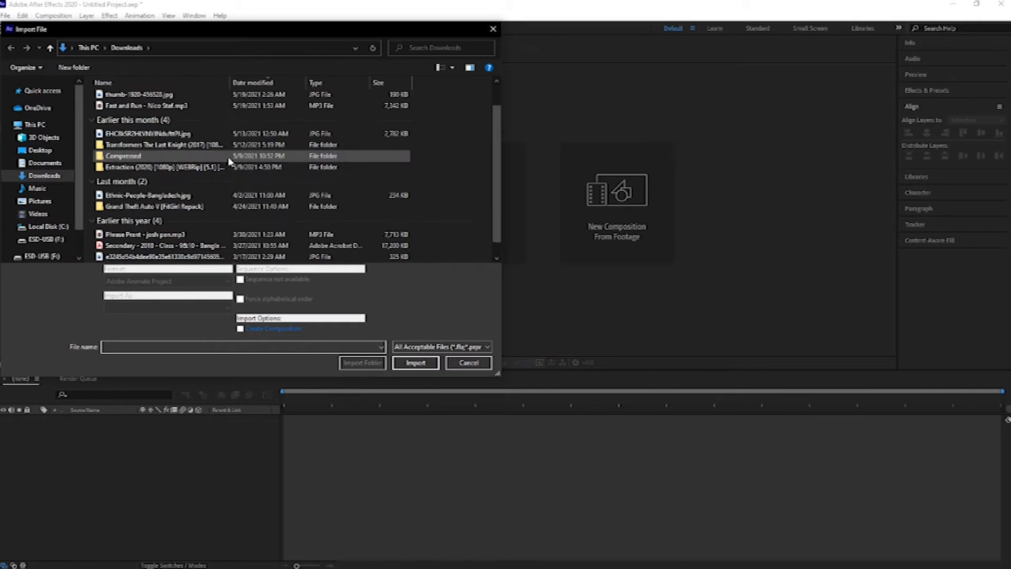
click(44, 163)
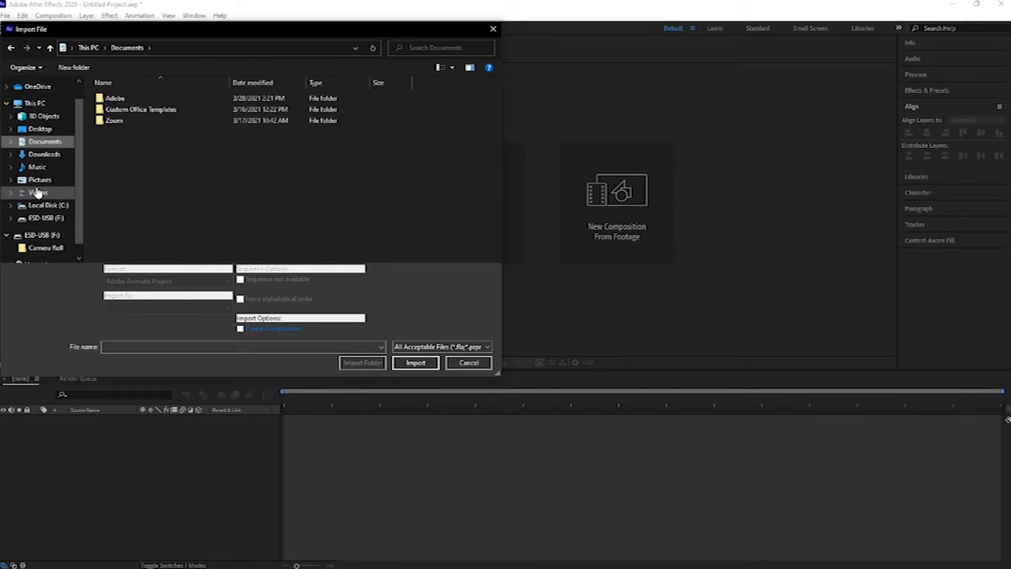
click(39, 181)
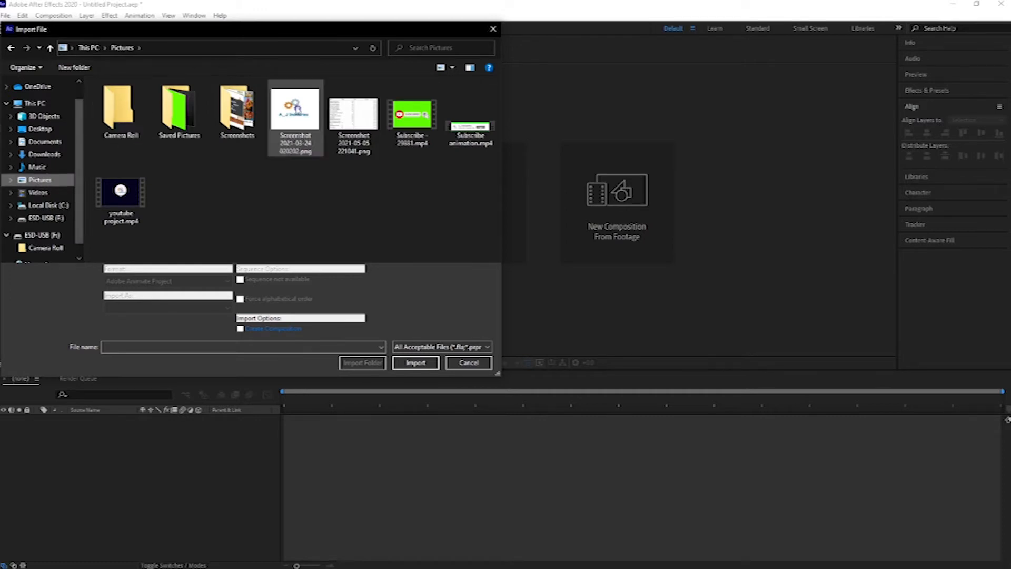
click(295, 111)
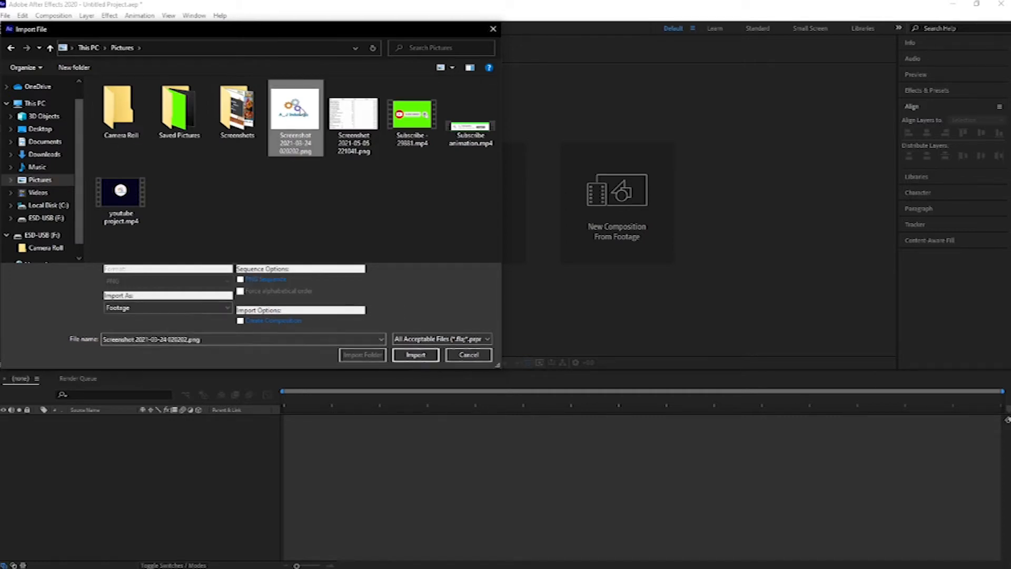
click(416, 356)
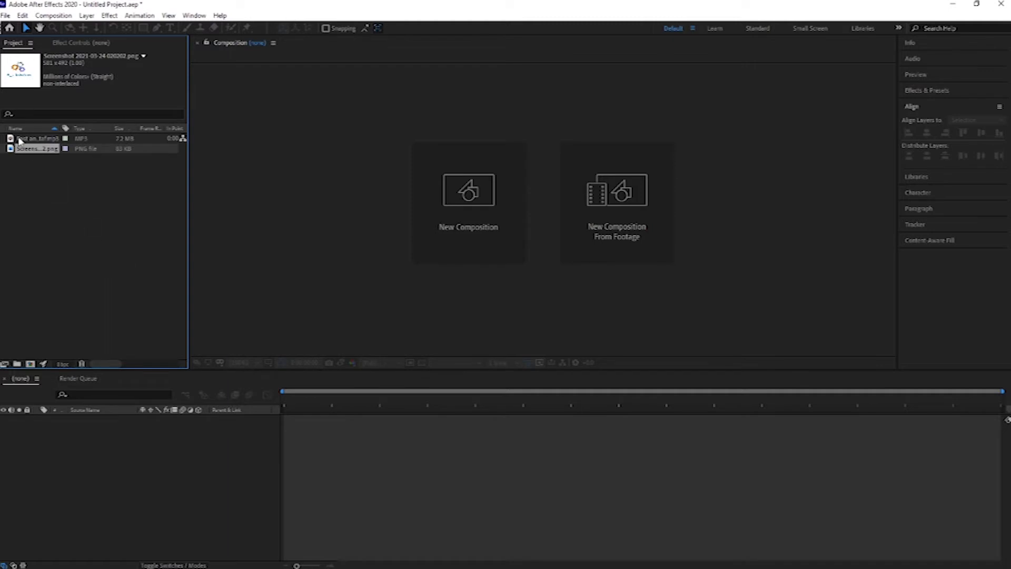
- Create a new composition from the imported MP3 and check its timeline, finishing at the first frame
click(52, 140)
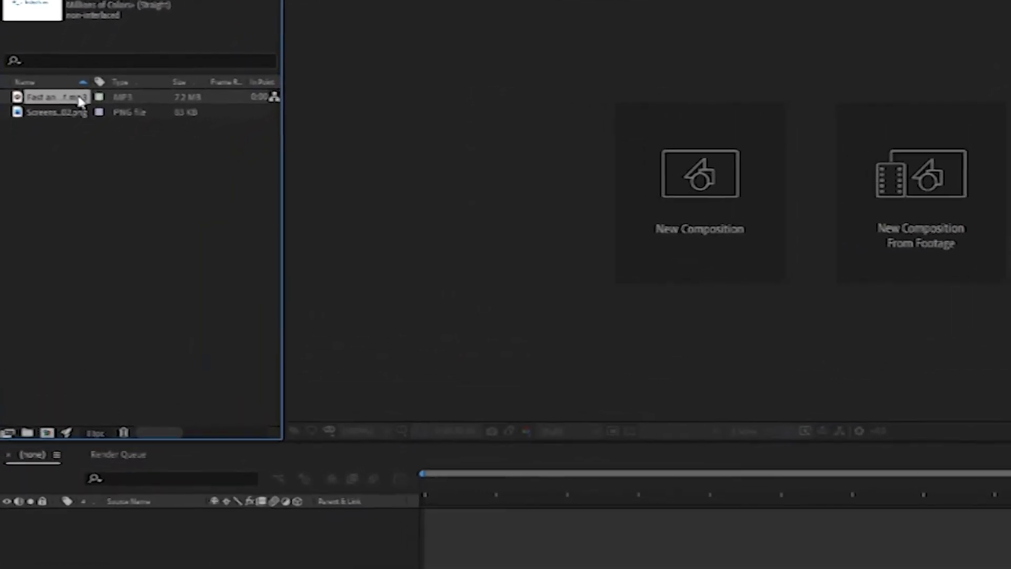
drag(80, 100, 63, 512)
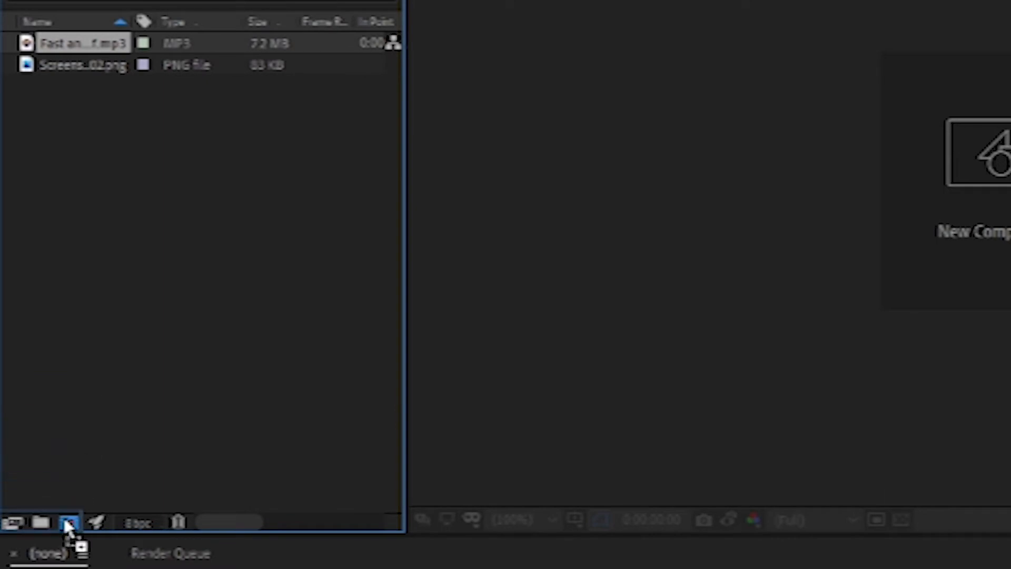
drag(64, 521, 64, 521)
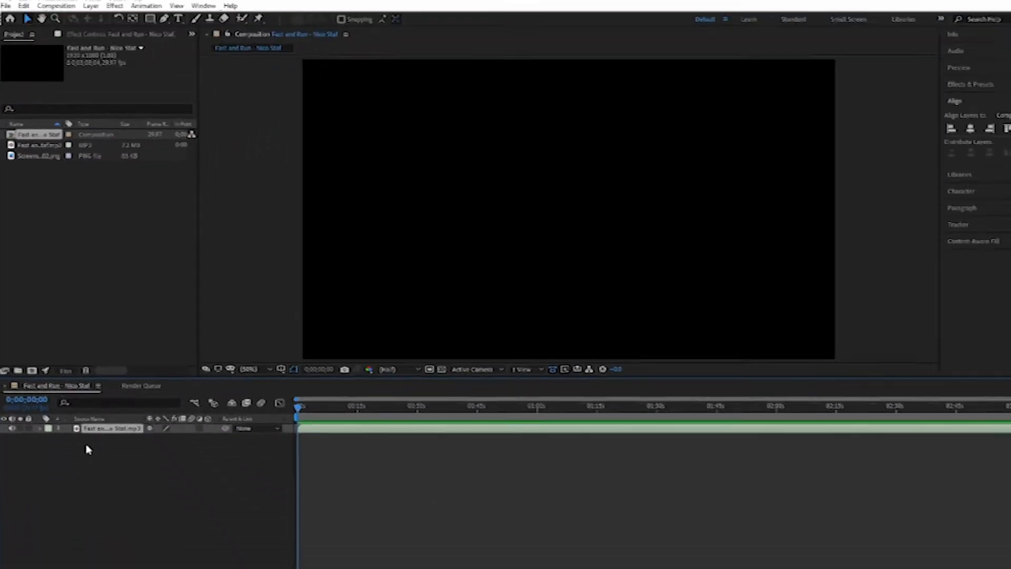
drag(298, 407, 425, 420)
key(Home)
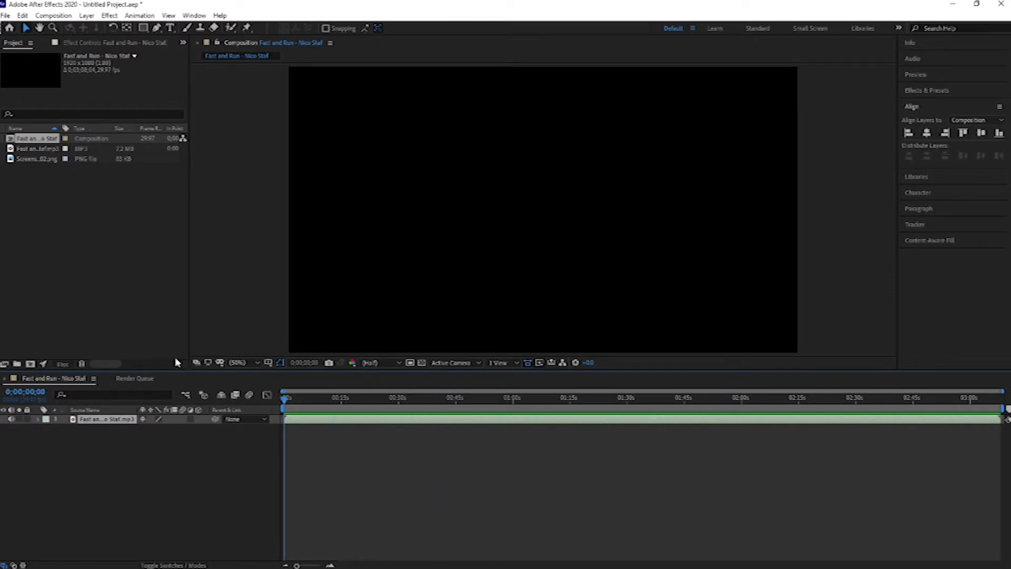
- Add a dark gray solid layer matching the composition size of 1920 x 1080 px
right_click(103, 476)
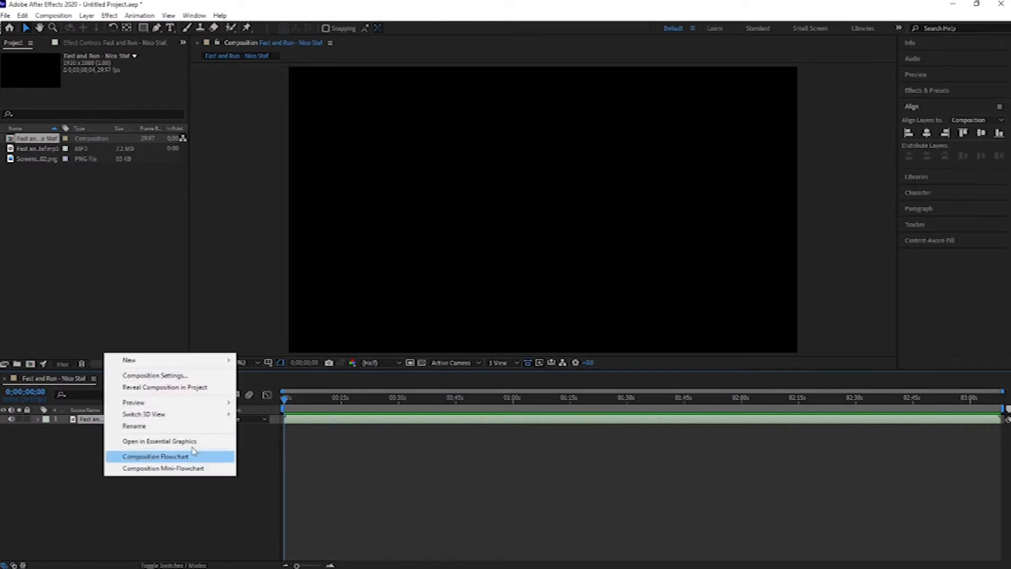
right_click(78, 485)
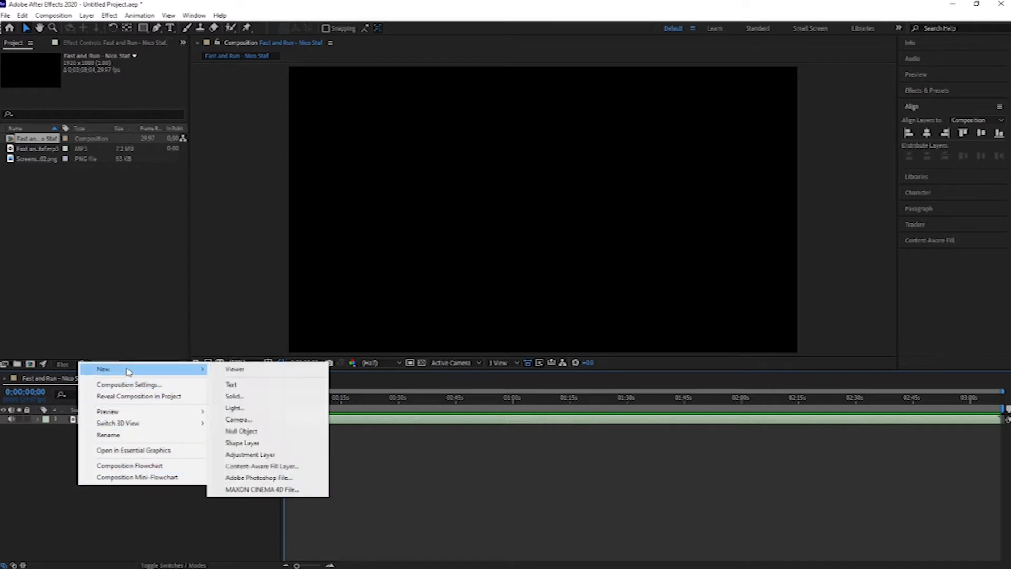
mouse_move(205, 370)
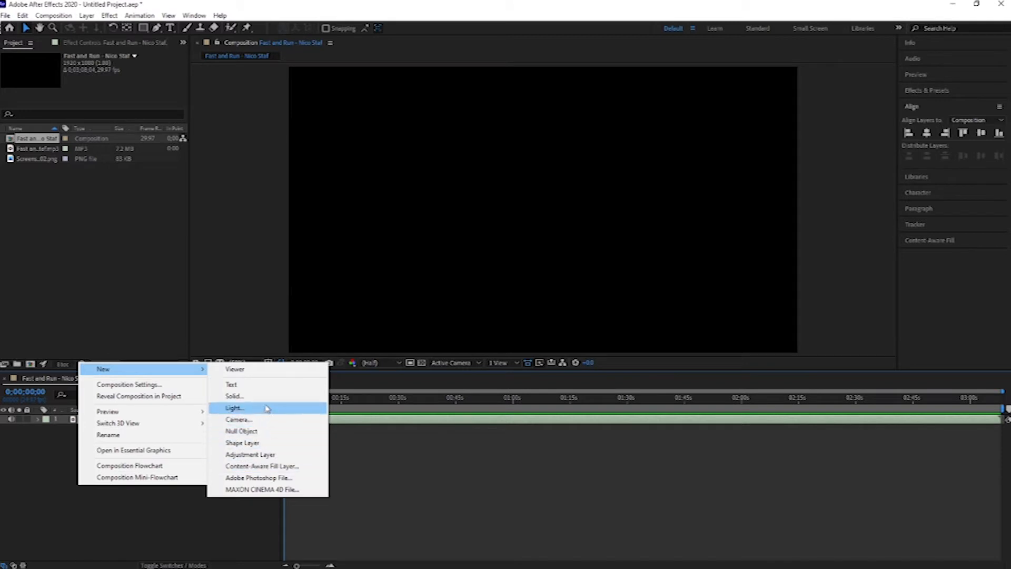
click(235, 396)
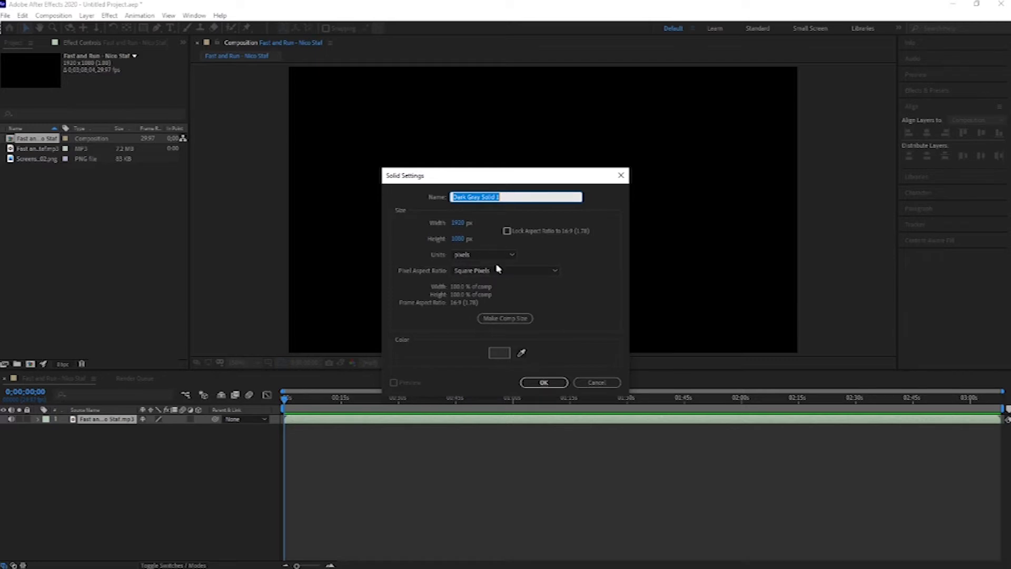
click(521, 319)
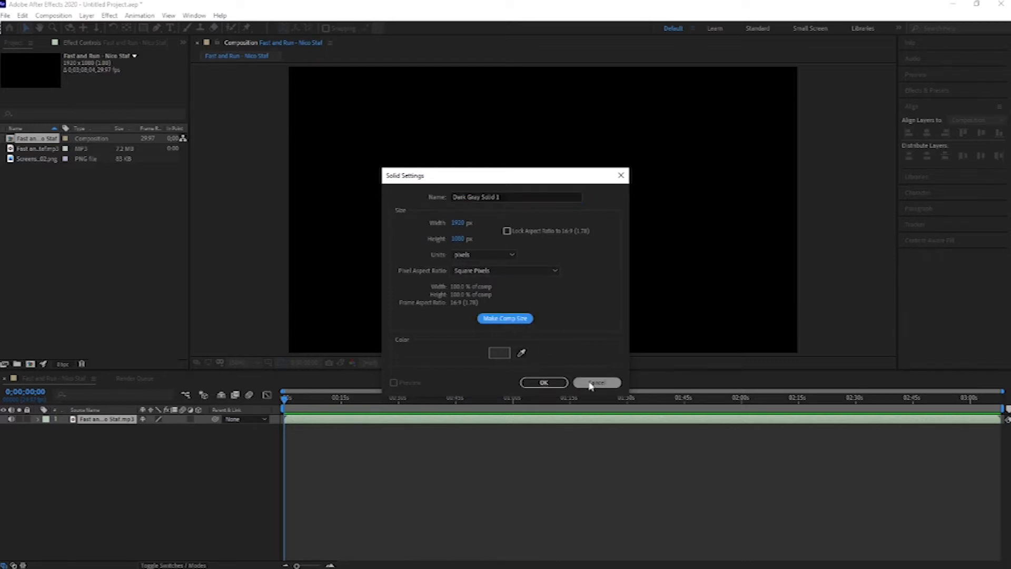
click(544, 383)
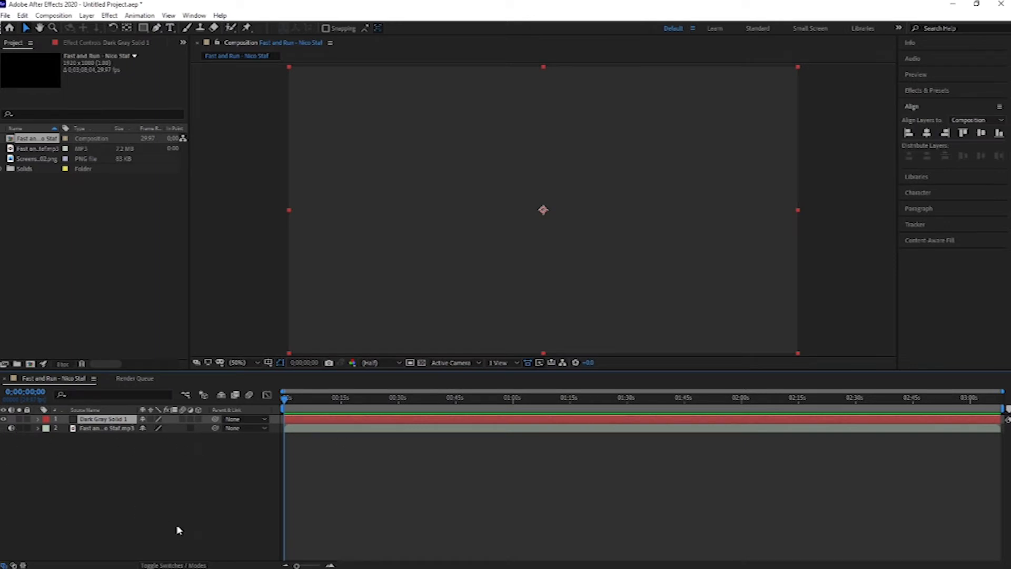
- Apply the Audio Spectrum effect to the dark gray solid layer
click(152, 494)
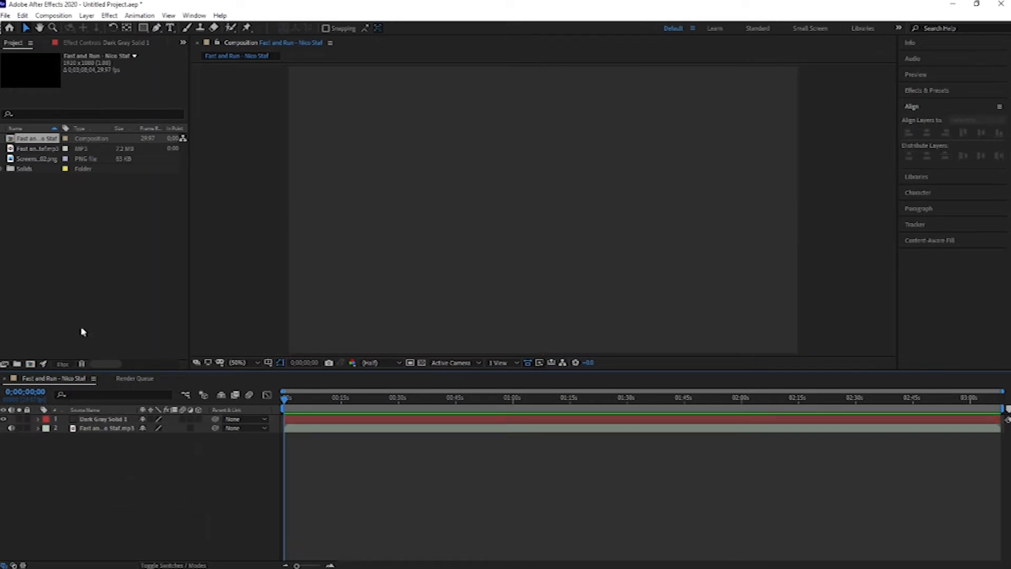
click(396, 418)
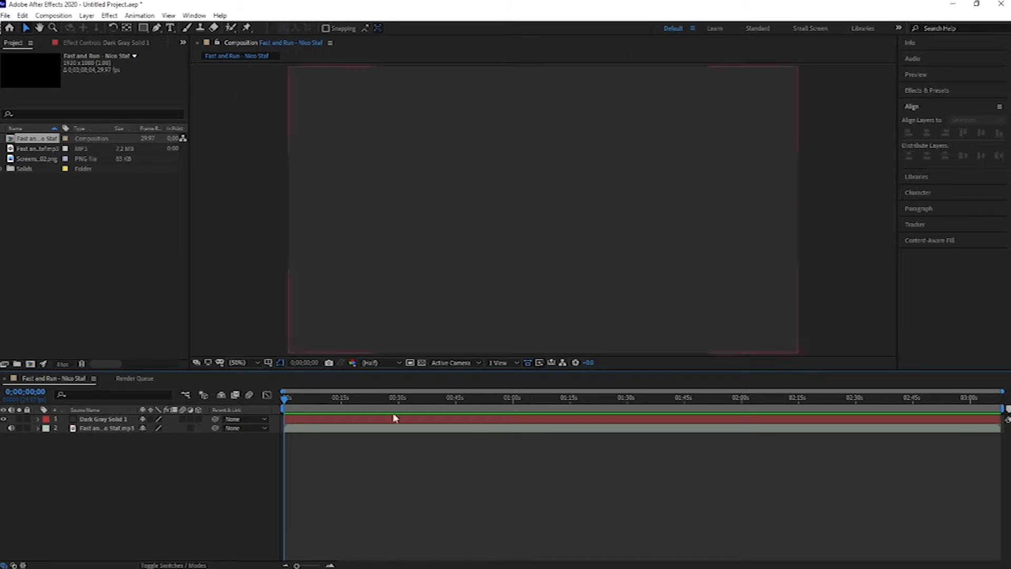
click(115, 418)
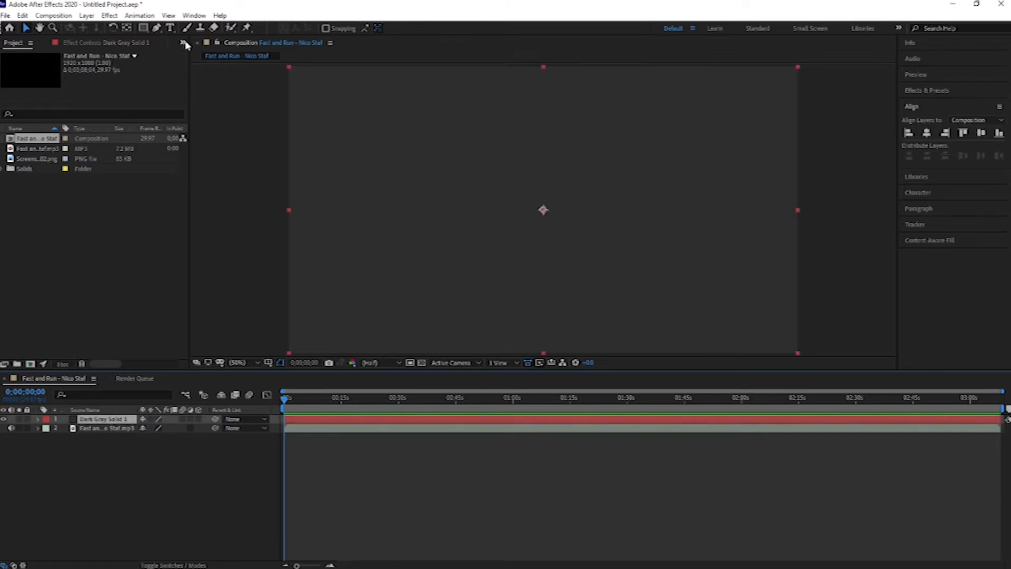
click(109, 16)
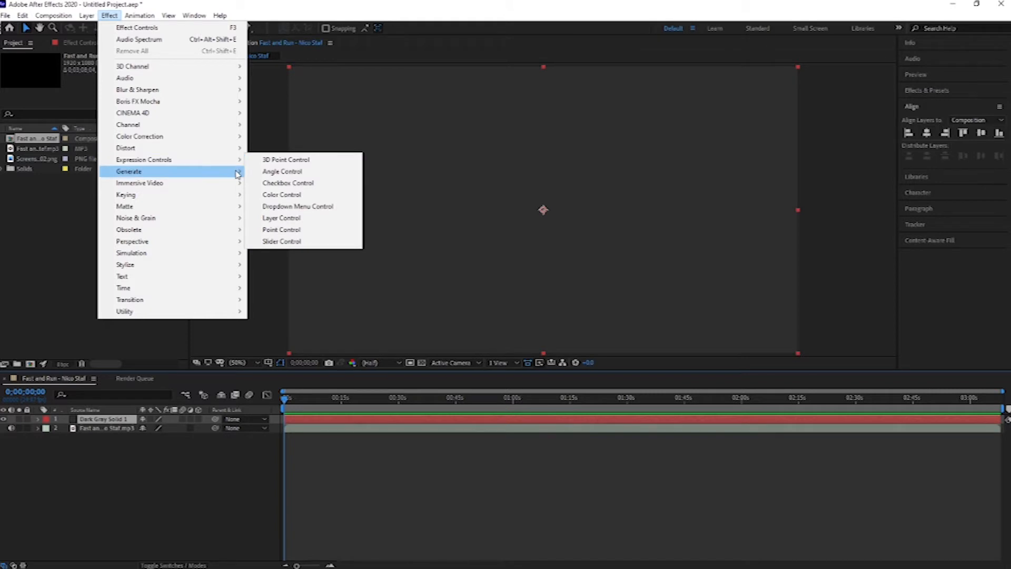
mouse_move(240, 175)
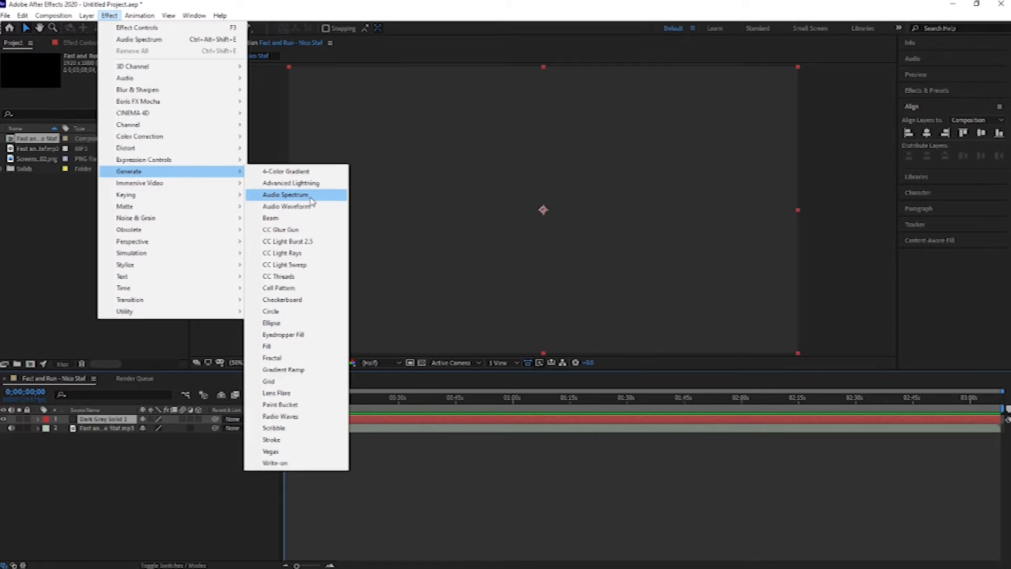
click(310, 196)
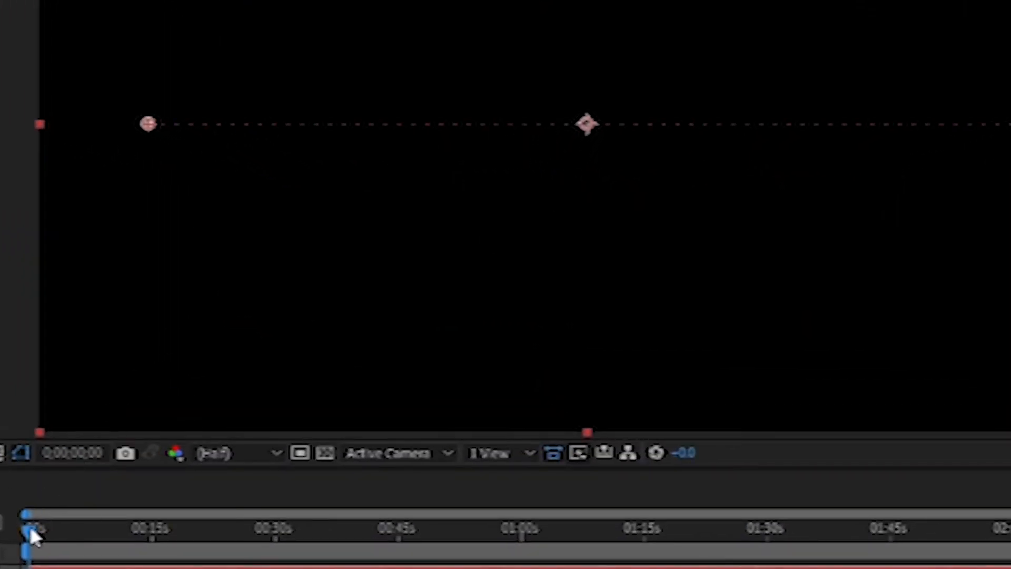
- Scrub the opening seconds to check the spectrum line, and set Audio Spectrum's audio layer to Fast and Run - Nico Staf.mp3
mouse_move(30, 529)
mouse_down()
mouse_move(94, 529)
mouse_move(27, 529)
mouse_up()
drag(123, 482, 213, 467)
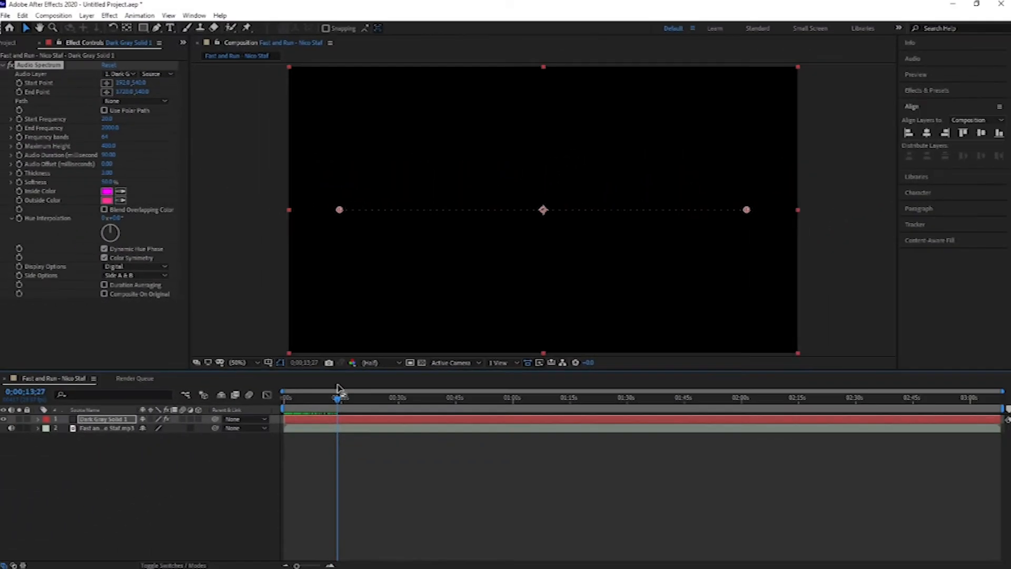
drag(337, 397, 261, 407)
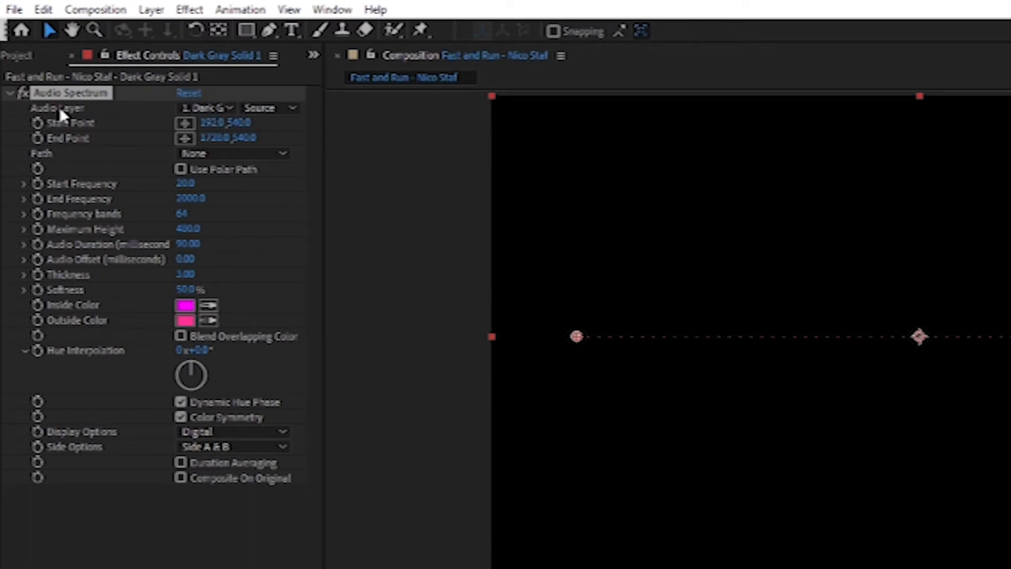
click(210, 110)
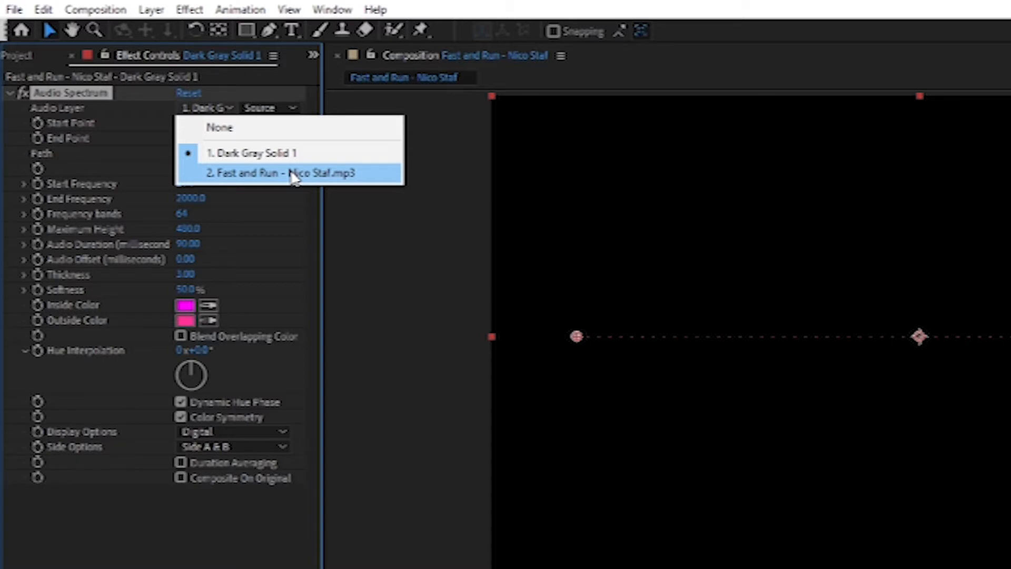
click(294, 173)
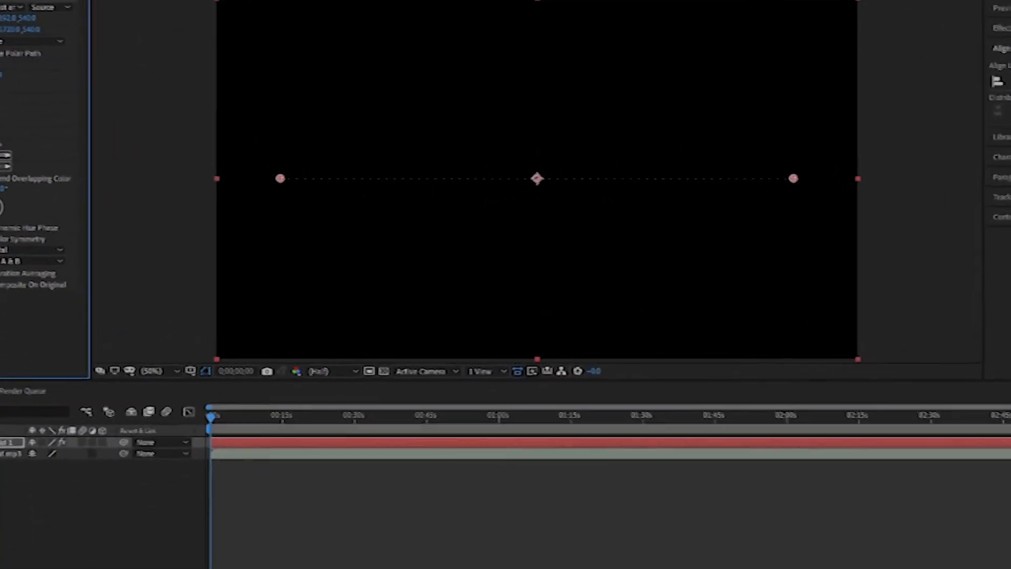
- Scrub back and forth through the first minute of the timeline to preview how the spectrum reacts to the music
drag(125, 442, 159, 440)
drag(97, 465, 227, 455)
drag(133, 461, 191, 452)
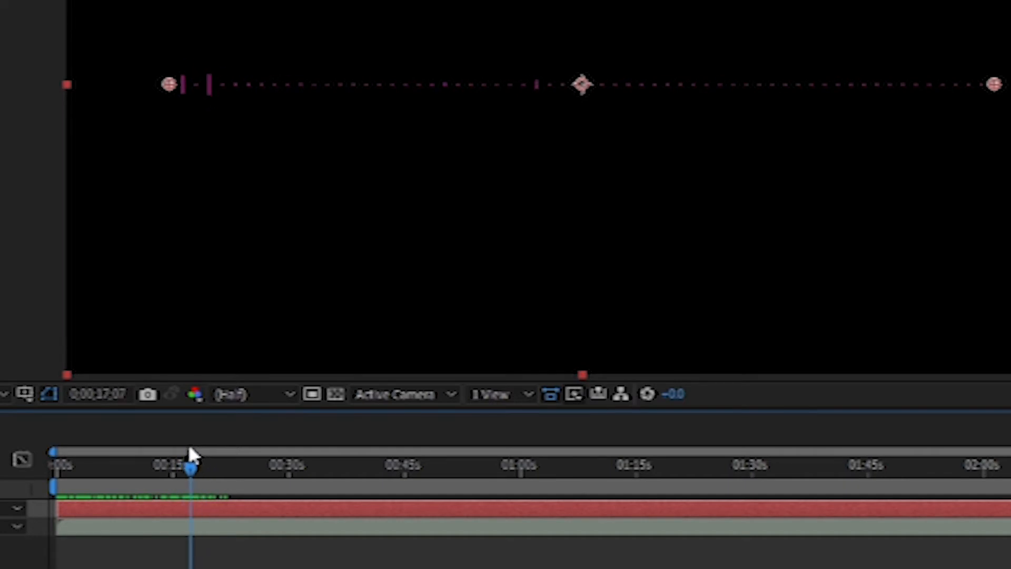
drag(191, 453, 9, 419)
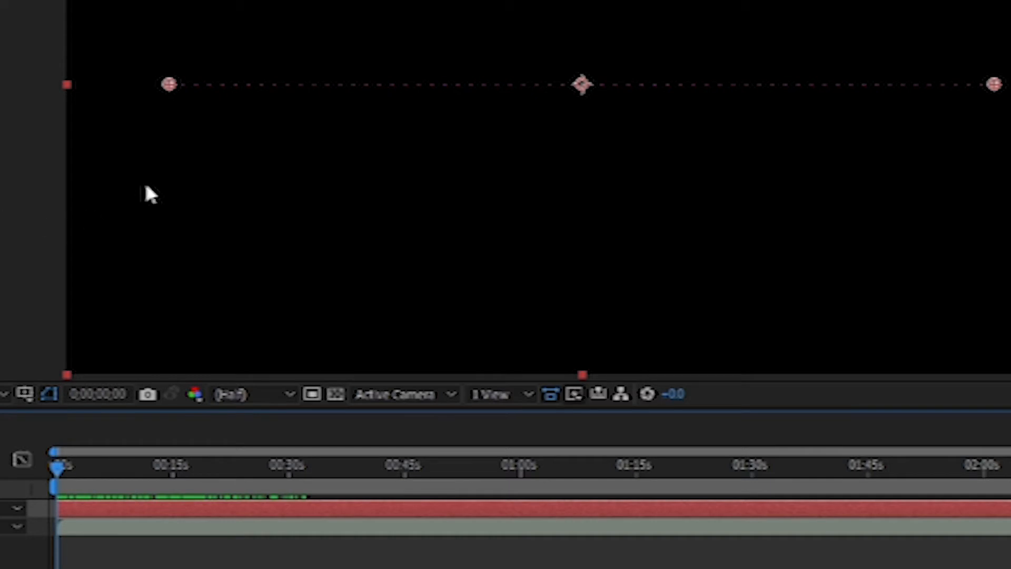
drag(63, 471, 470, 468)
drag(400, 495, 244, 510)
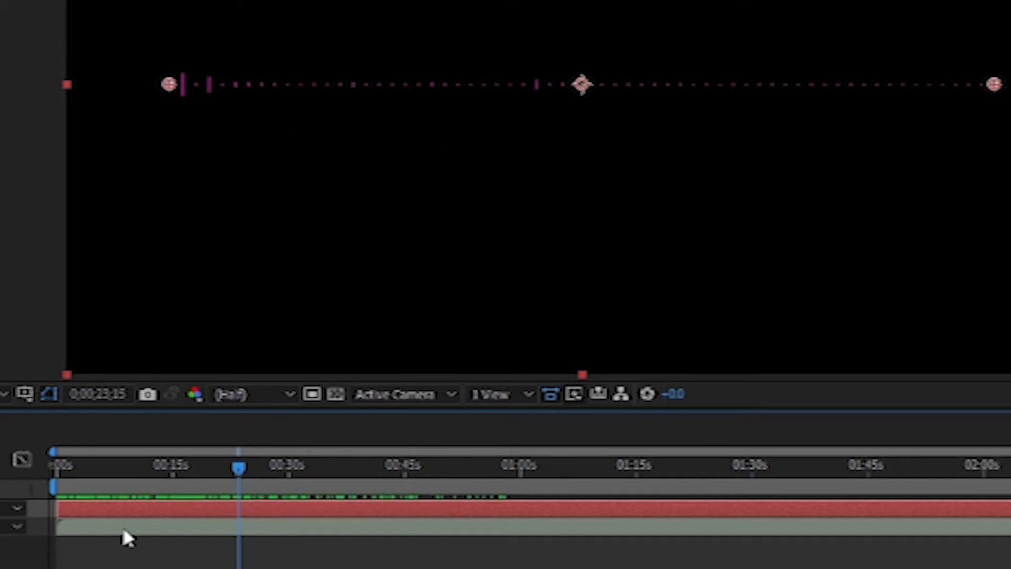
drag(237, 467, 150, 464)
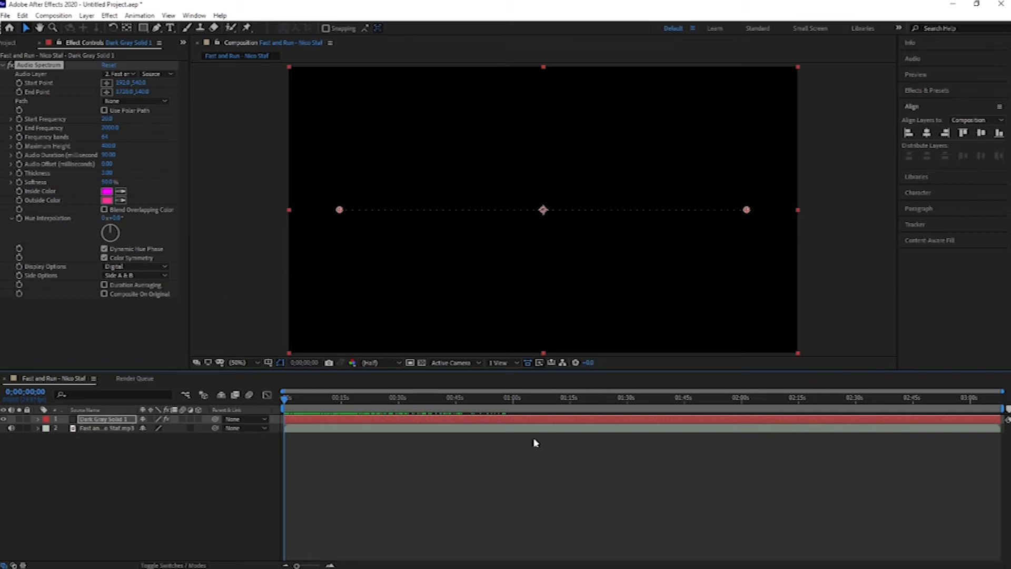
- Set the Audio Spectrum's frequency bands to 181 and its maximum height to 870, playing the timeline briefly to check the spectrum
drag(289, 403, 258, 413)
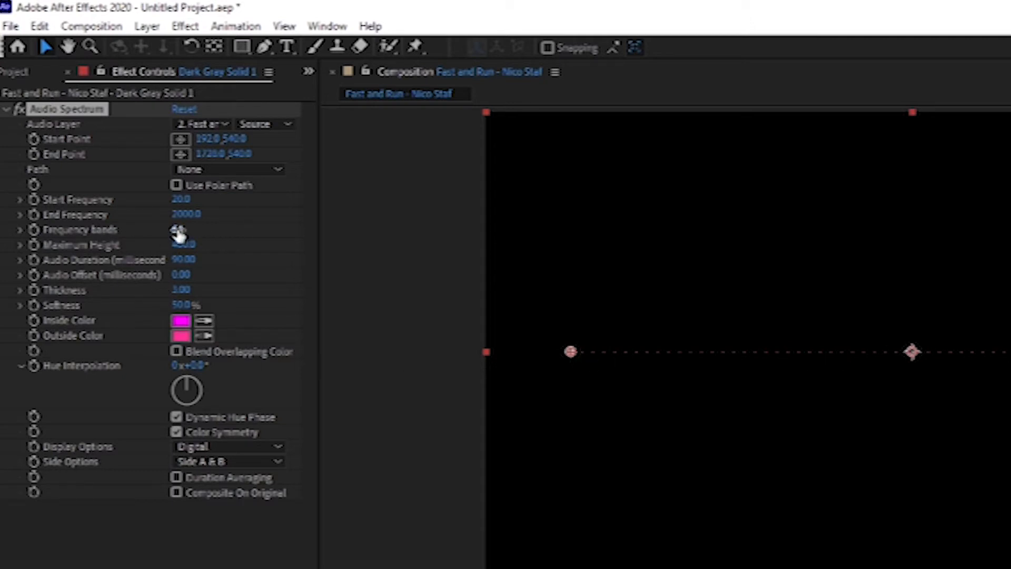
drag(178, 233, 300, 248)
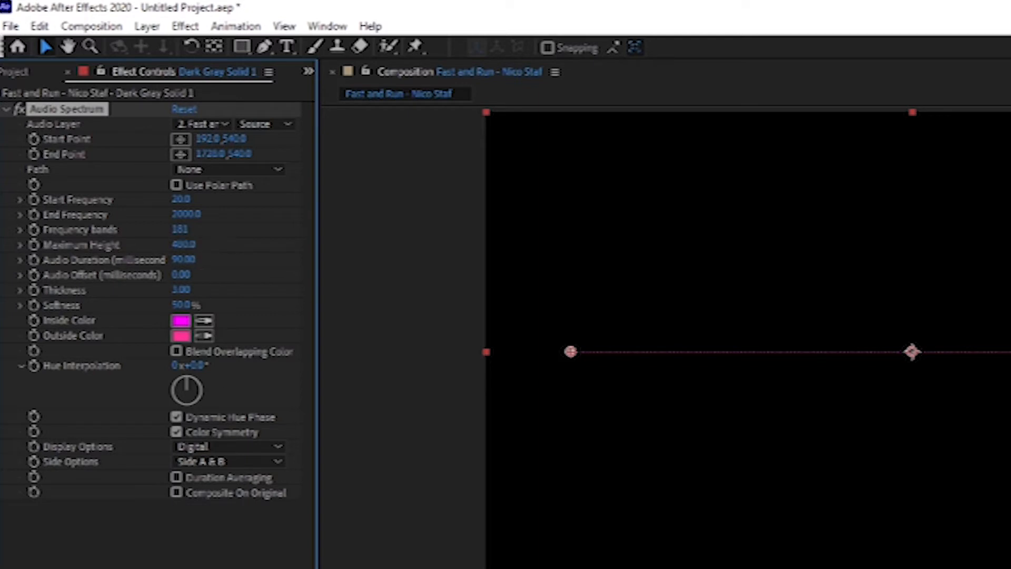
key(space)
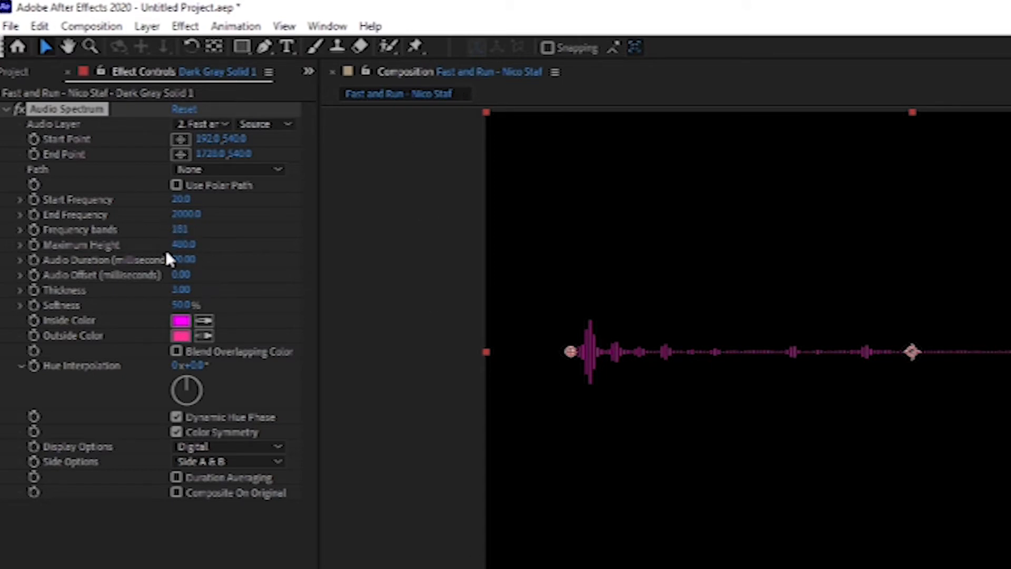
drag(182, 244, 232, 259)
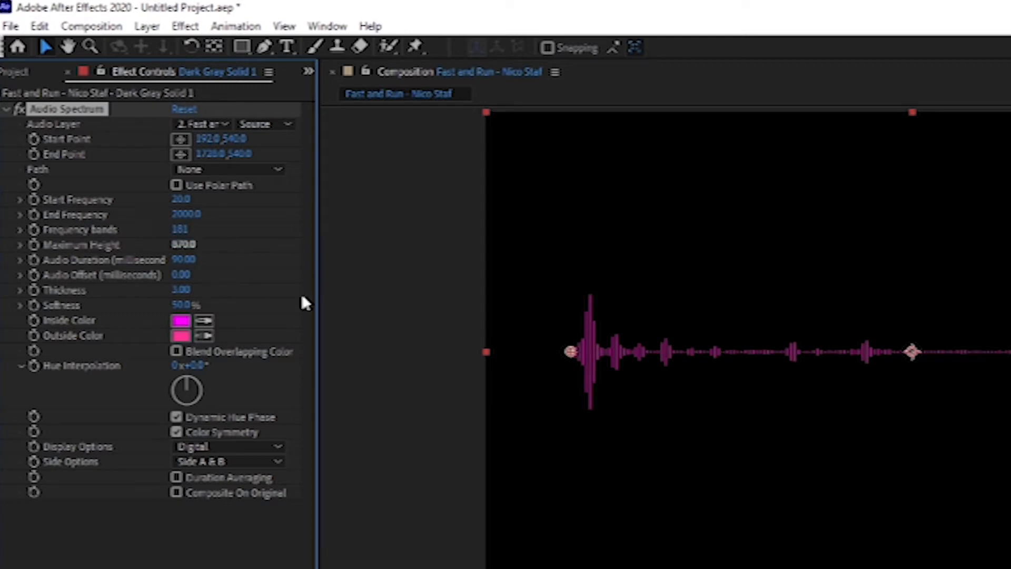
- Match the Audio Spectrum's Inside Color to the pink Outside Color by sampling that swatch with the eyedropper
click(205, 320)
click(180, 337)
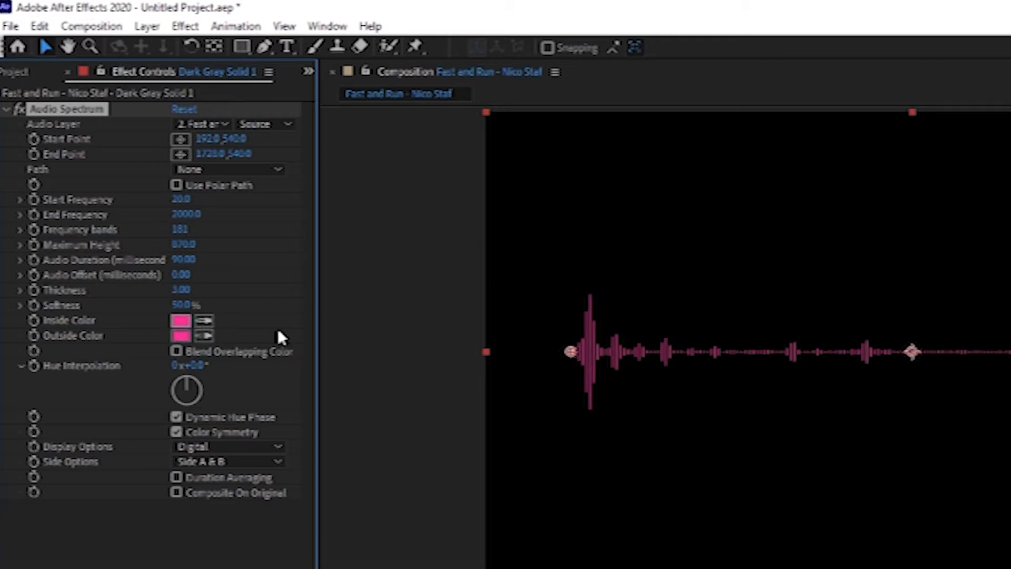
click(204, 321)
click(195, 328)
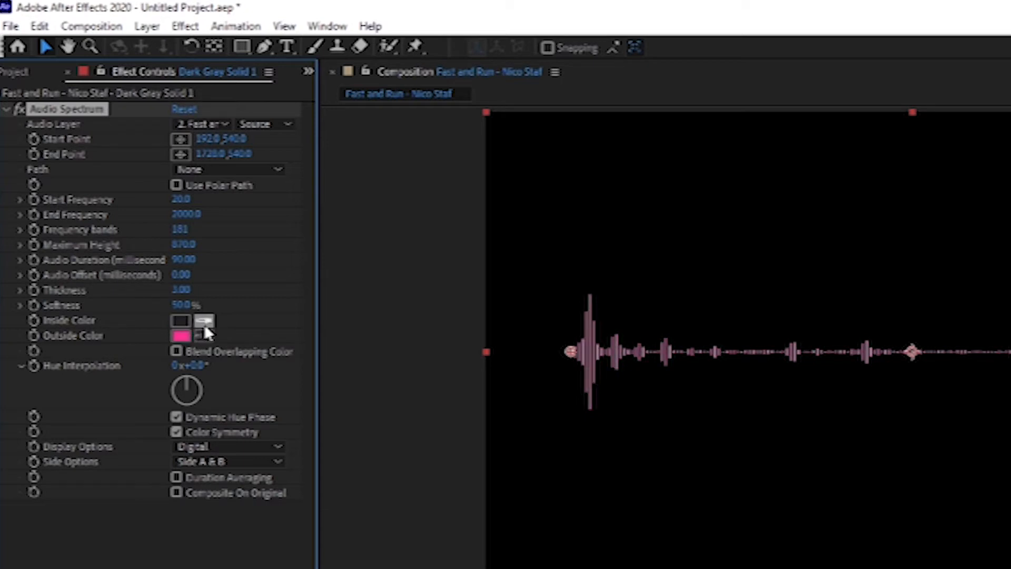
click(180, 336)
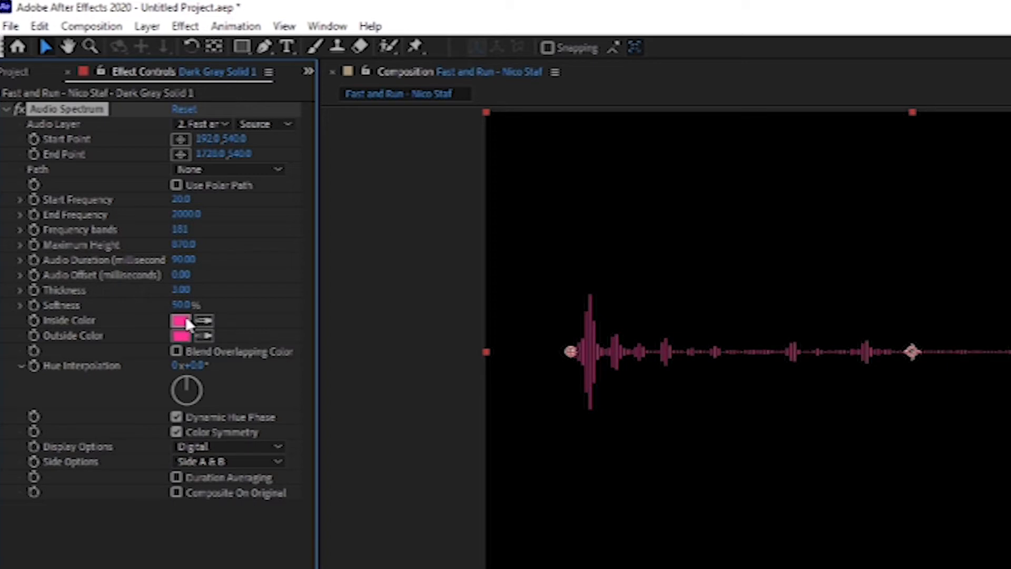
- Set the Inside Color to a pale pink of RGB 243, 224, 233 and sample it for the Outside Color
click(182, 319)
mouse_move(814, 373)
mouse_down()
mouse_move(795, 395)
mouse_move(657, 393)
mouse_move(691, 388)
mouse_move(648, 375)
mouse_up()
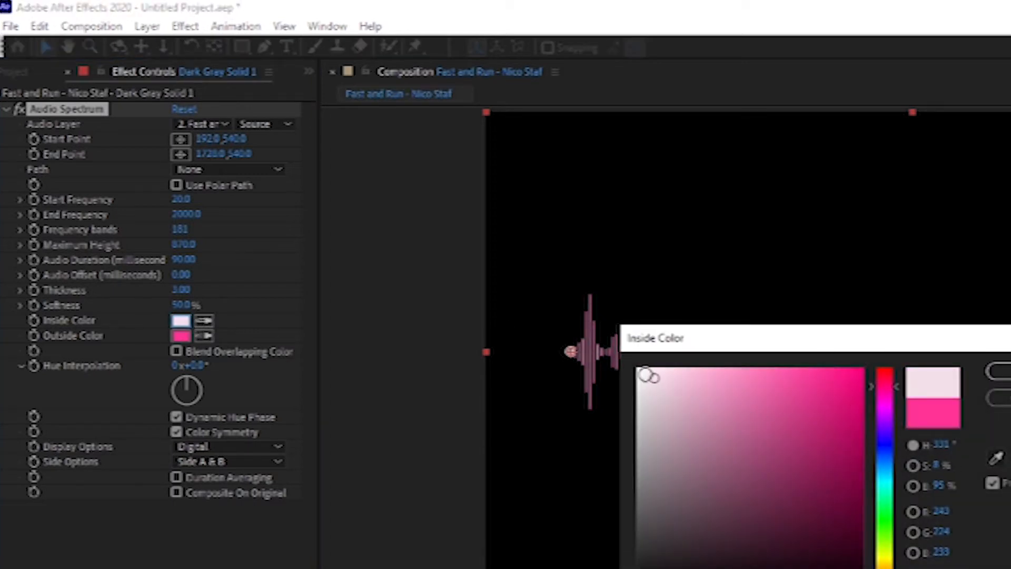
click(998, 371)
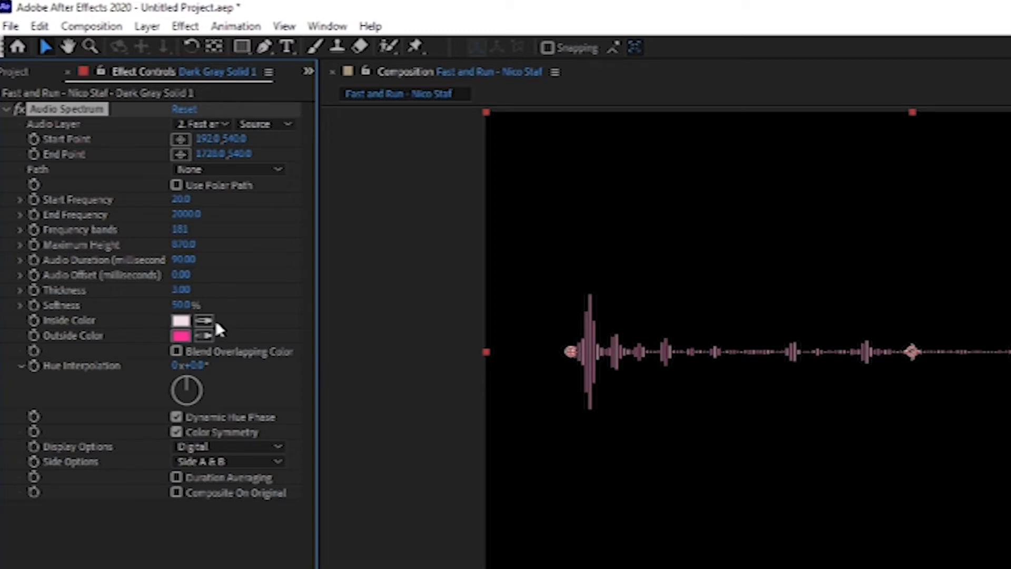
click(208, 341)
click(182, 320)
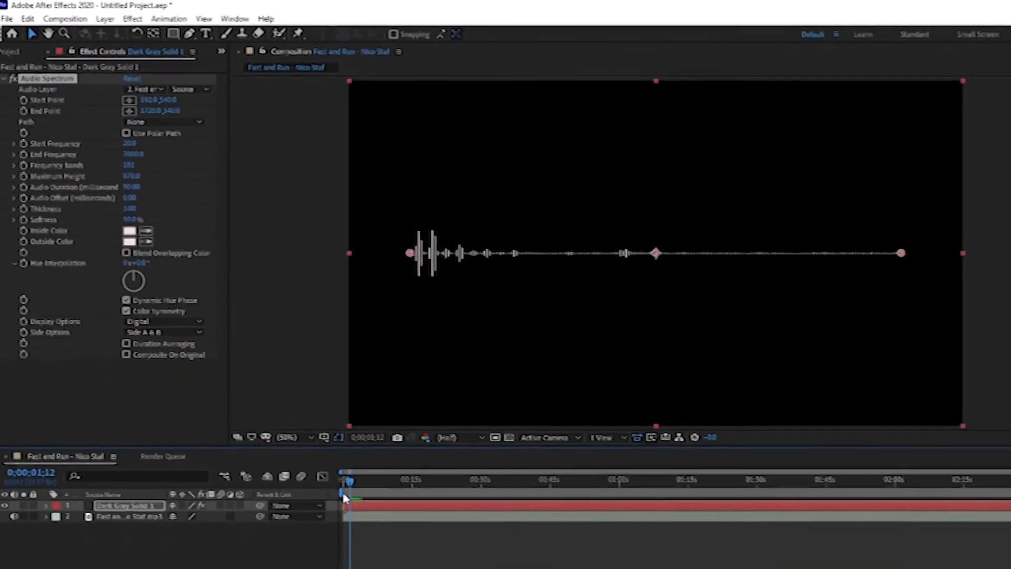
- Add the imported PNG screenshot with the A_J Industries logo to the composition as the lowest layer
click(12, 43)
drag(37, 158, 127, 292)
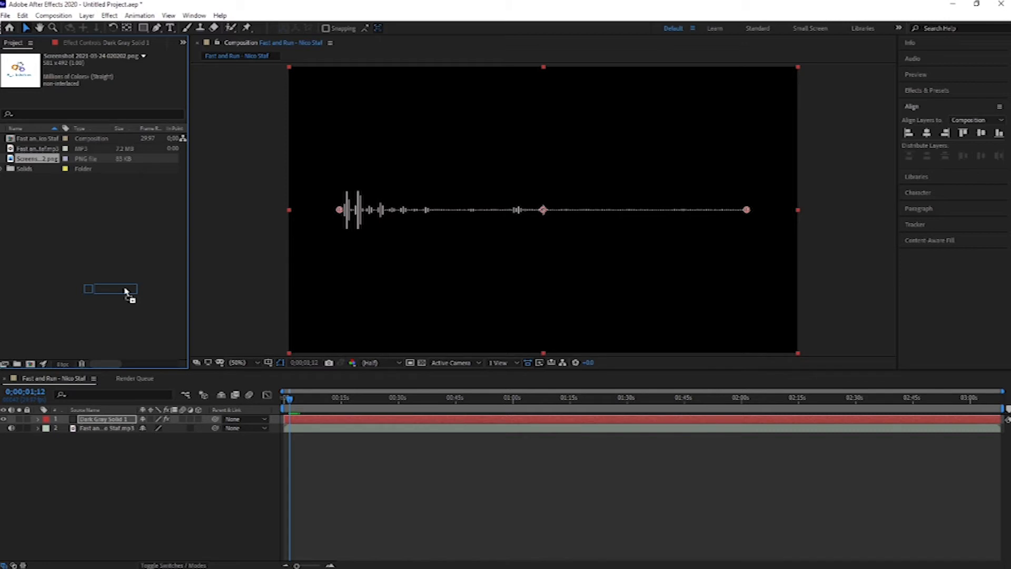
drag(125, 291, 111, 463)
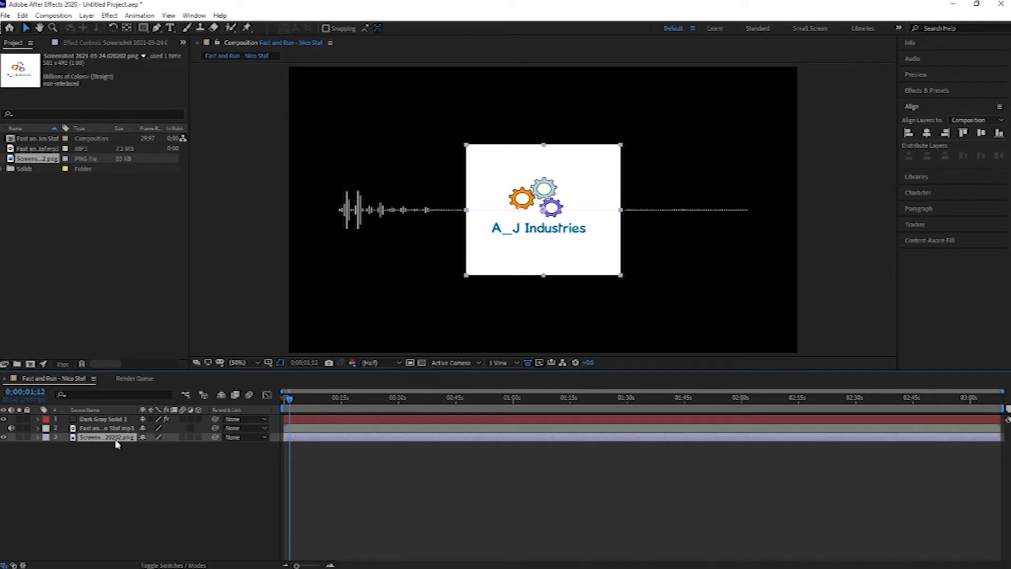
- Draw a circular mask around the gears and company name on the logo layer with the Ellipse tool
click(144, 29)
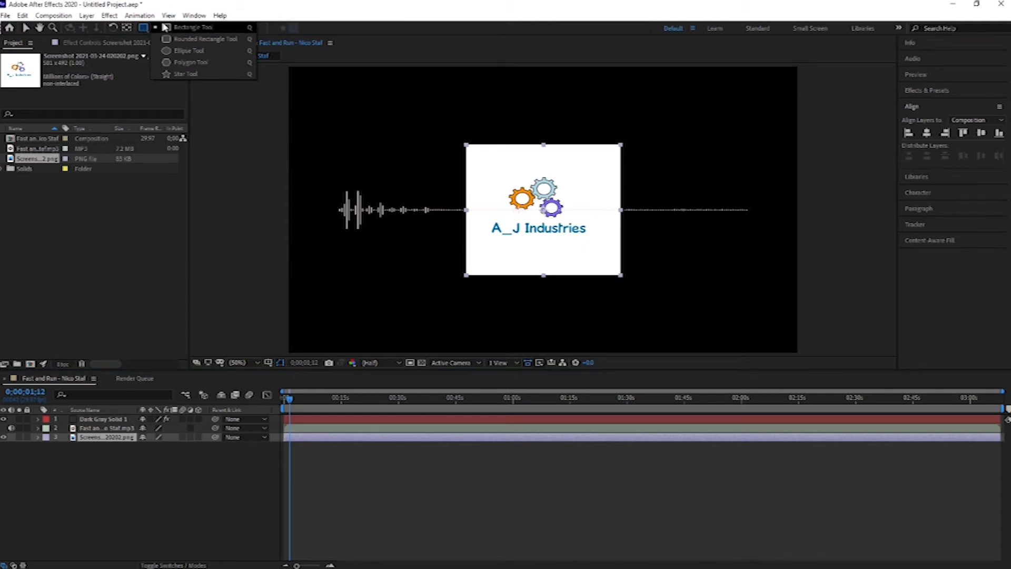
click(190, 51)
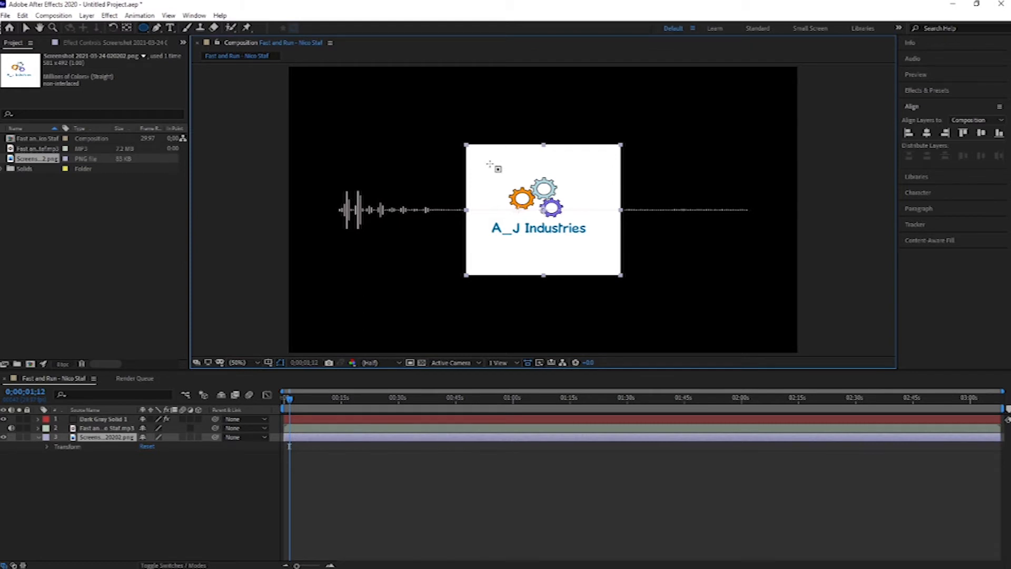
drag(490, 165, 579, 213)
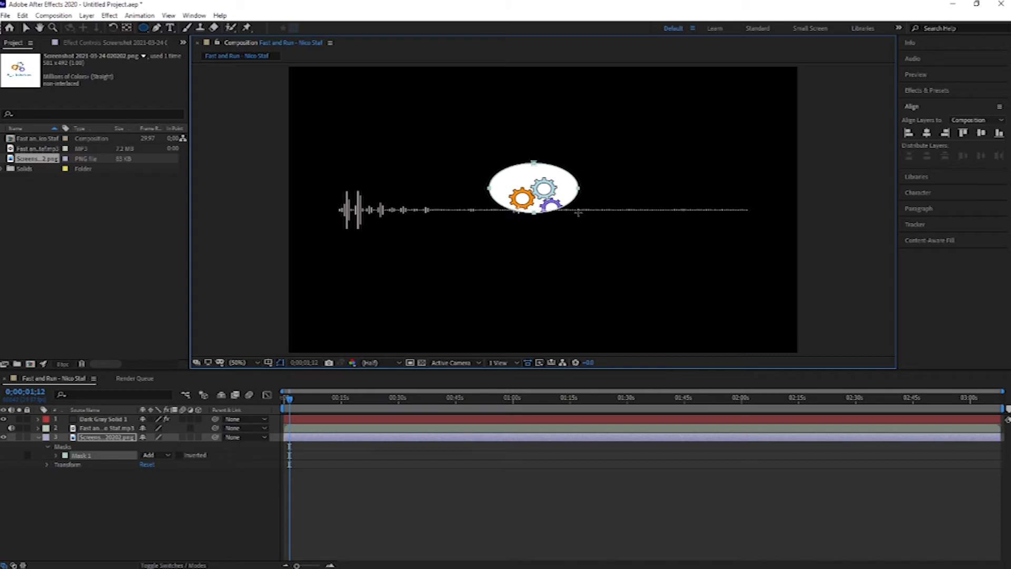
drag(578, 213, 590, 223)
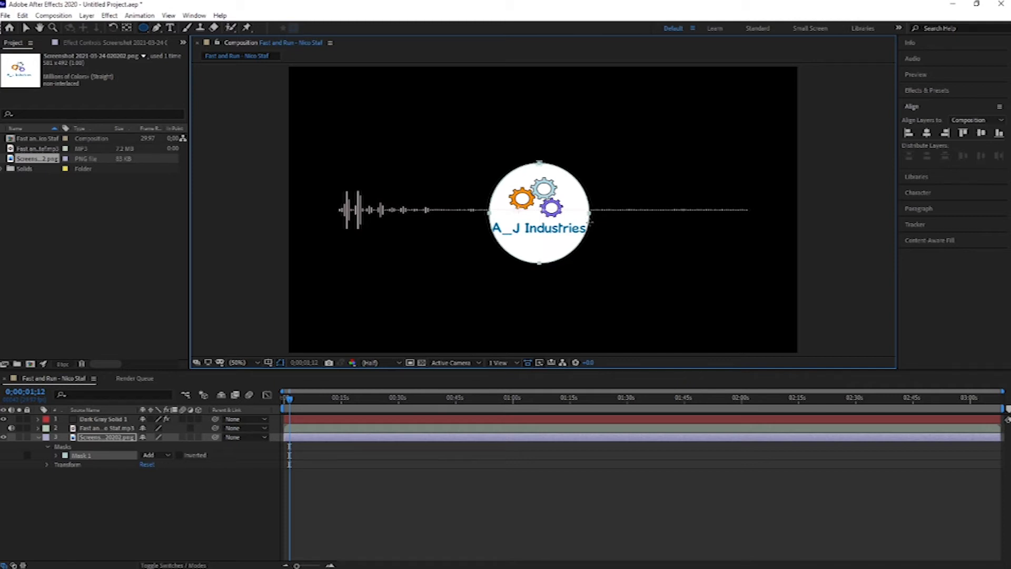
drag(590, 222, 592, 223)
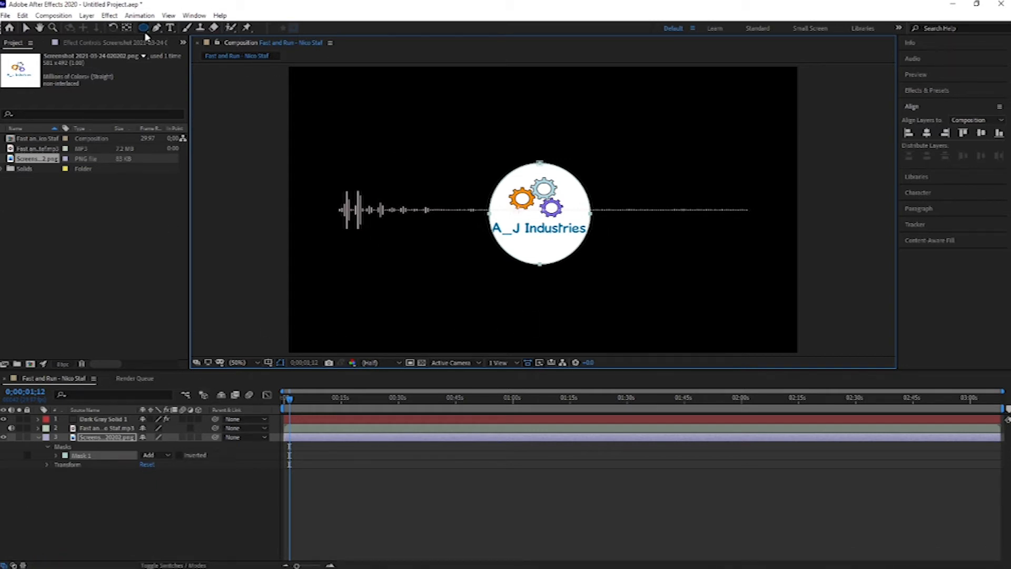
- Shift the circular mask on the logo layer slightly to the left
click(26, 30)
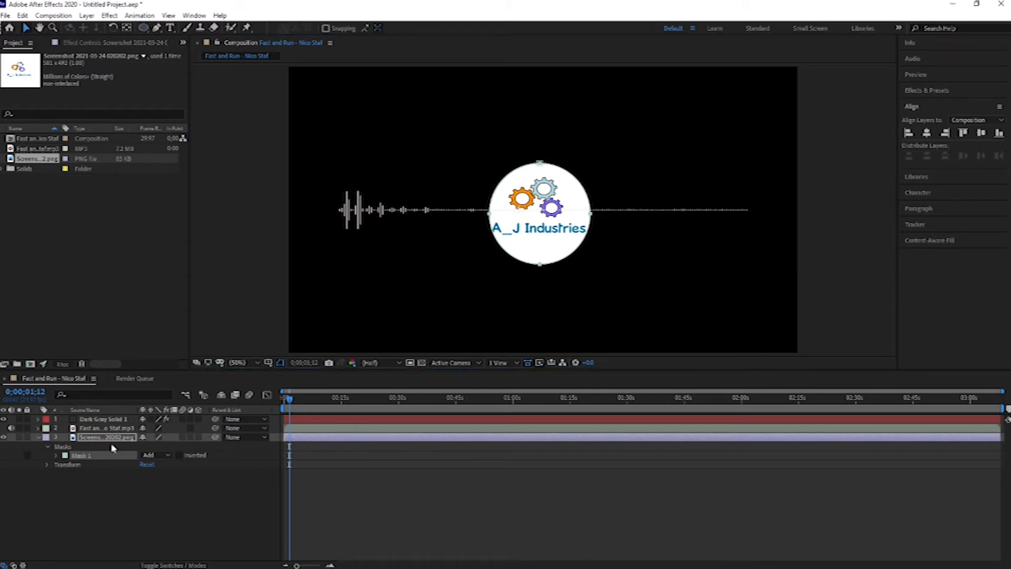
click(105, 456)
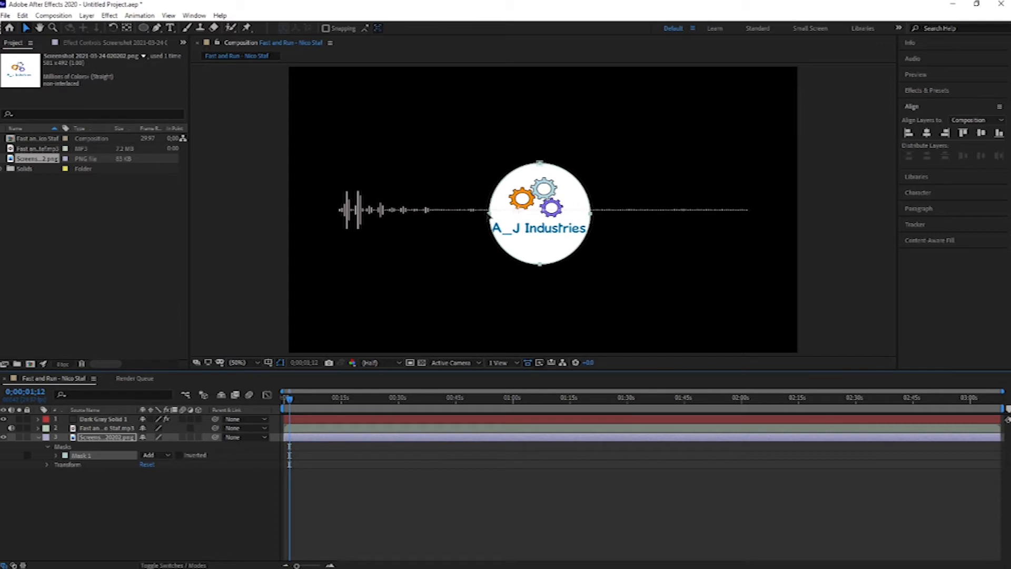
drag(489, 216, 486, 216)
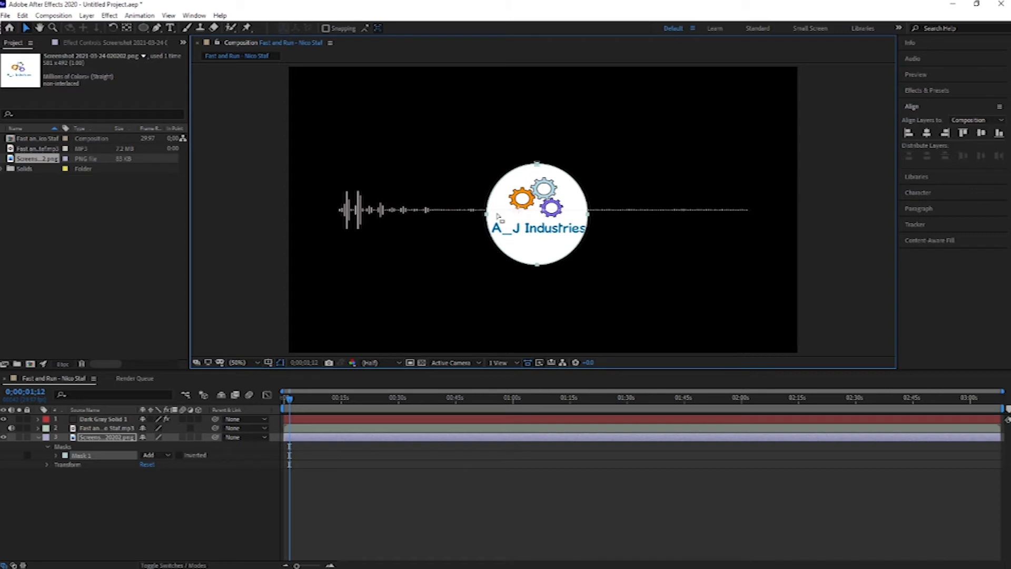
- Try scaling the logo layer up slightly from its corner, and undo the scaling
click(499, 215)
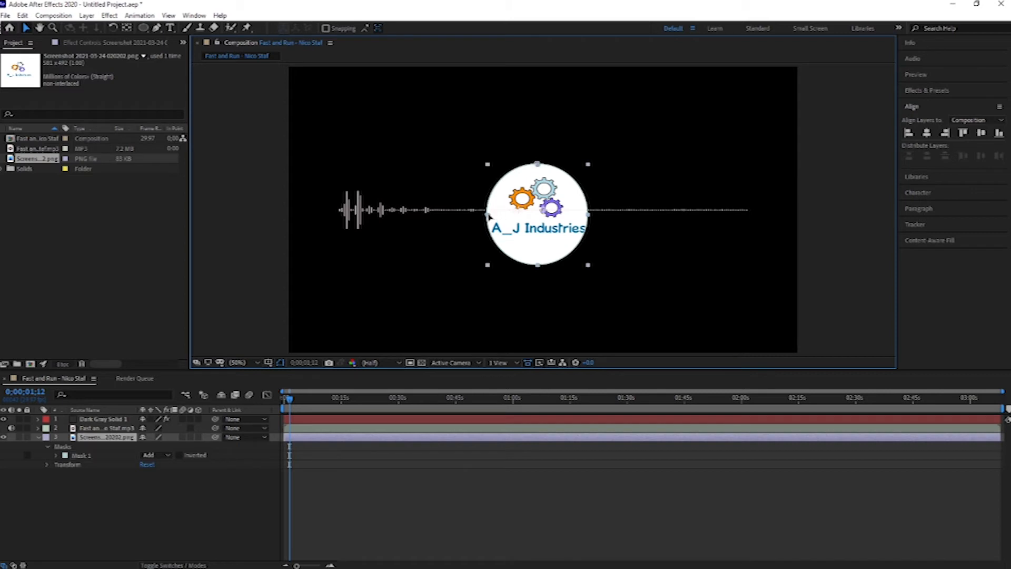
drag(588, 265, 589, 266)
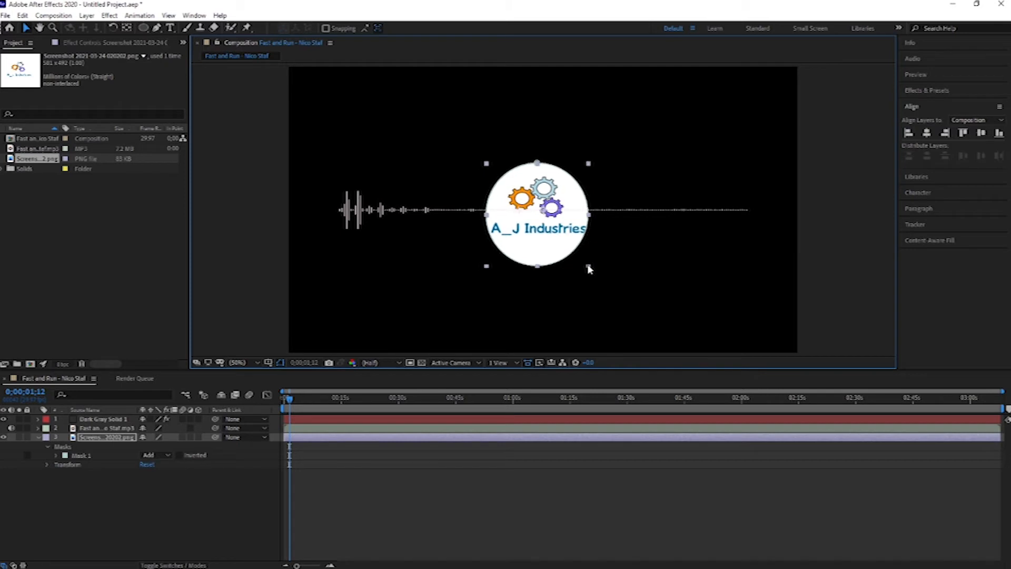
click(22, 15)
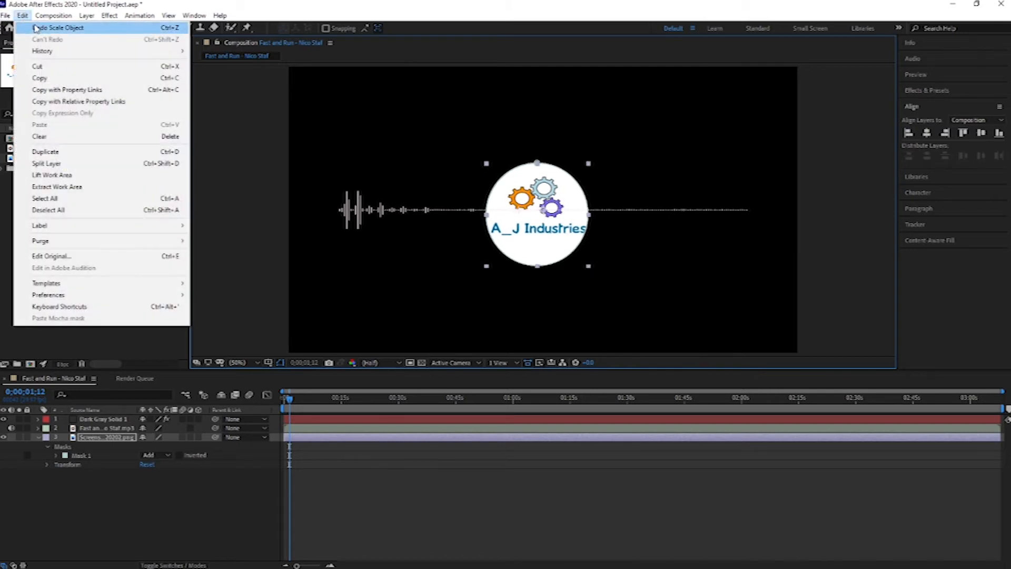
click(35, 28)
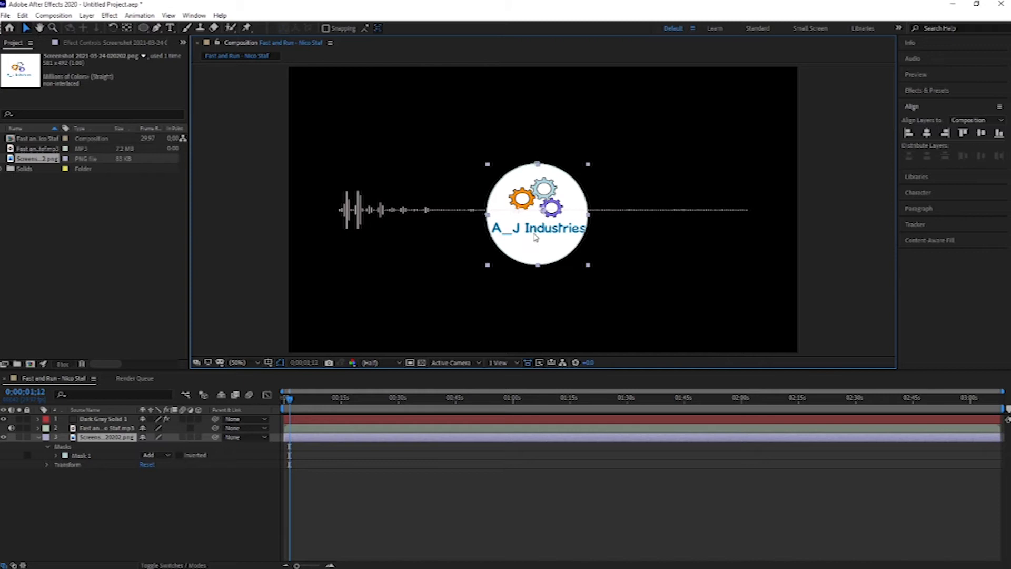
- Move the circular mask's right-hand point slightly outward and deselect the layer
click(592, 218)
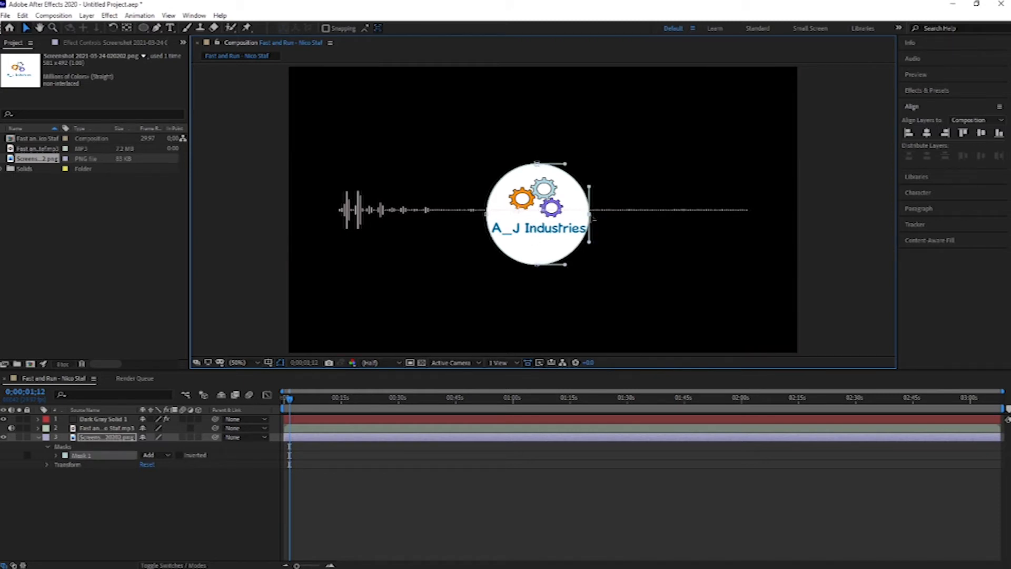
click(780, 494)
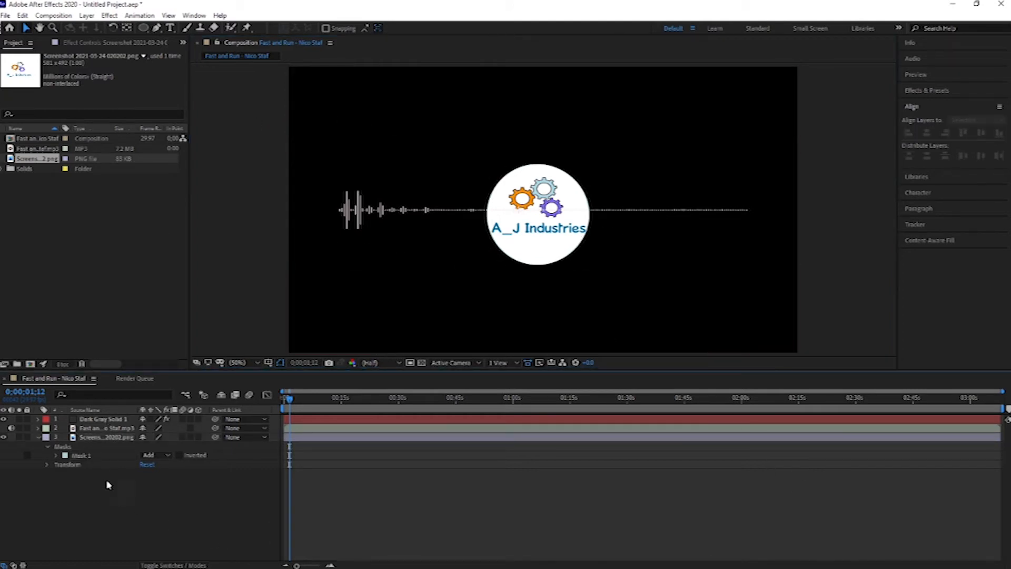
- Copy Mask 1 from the logo layer and paste it onto the Dark Gray Solid 1 layer
click(78, 465)
click(64, 419)
click(73, 466)
click(569, 283)
click(80, 457)
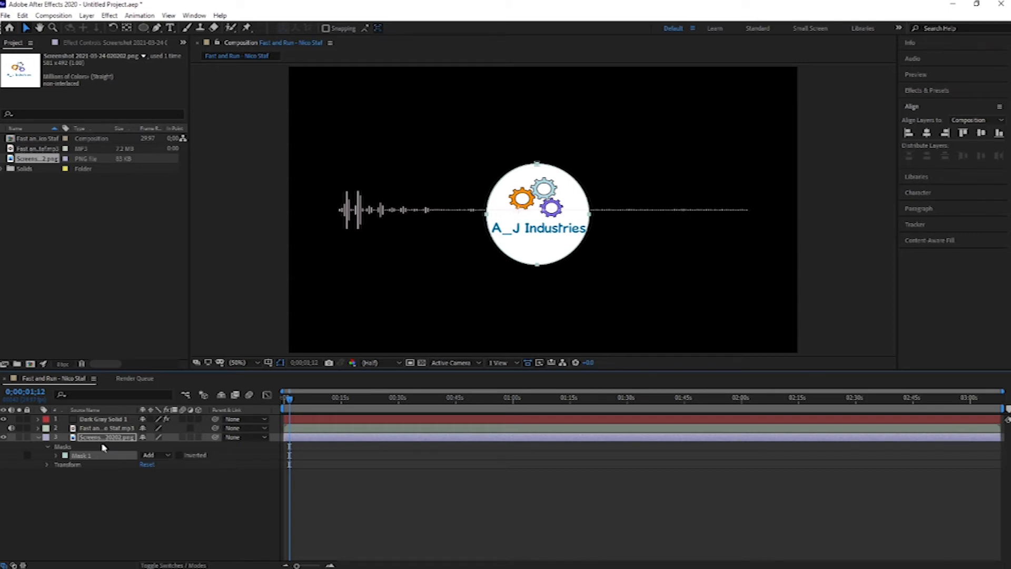
click(106, 419)
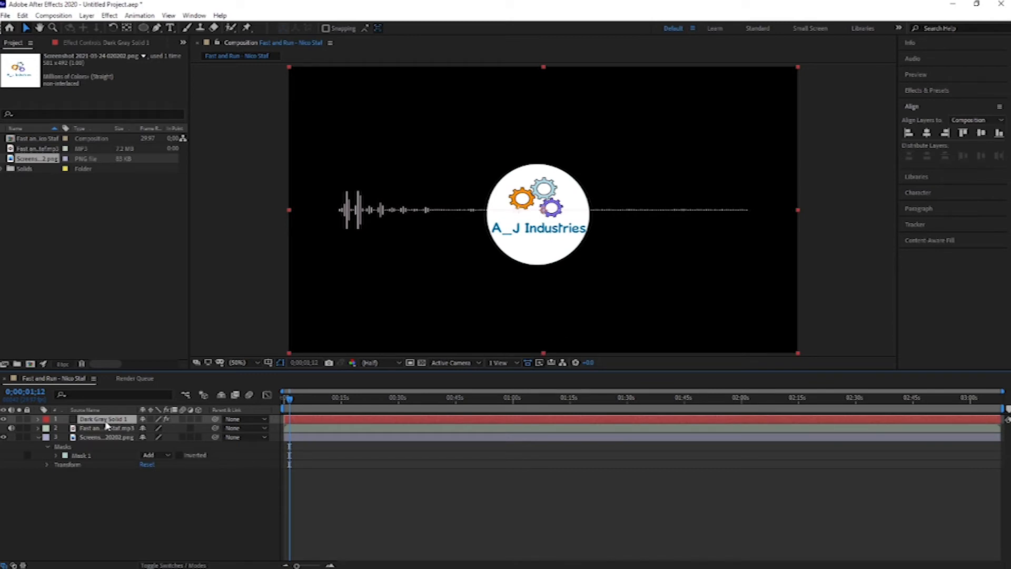
key(ctrl+v)
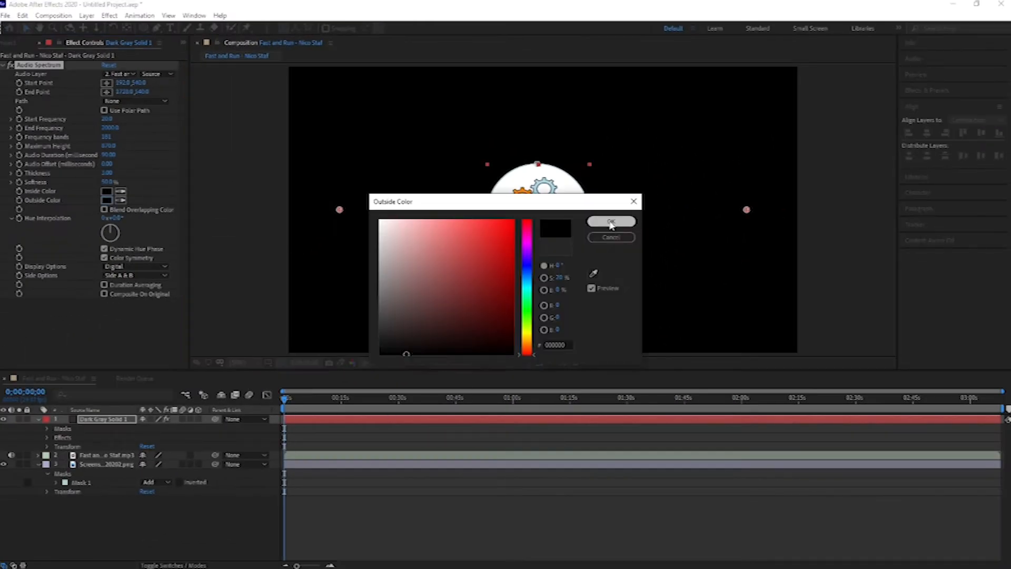
- Set the Audio Spectrum's Outside Color to black (000000) and scrub the opening seconds to check the masked spectrum
click(610, 223)
drag(286, 401, 297, 403)
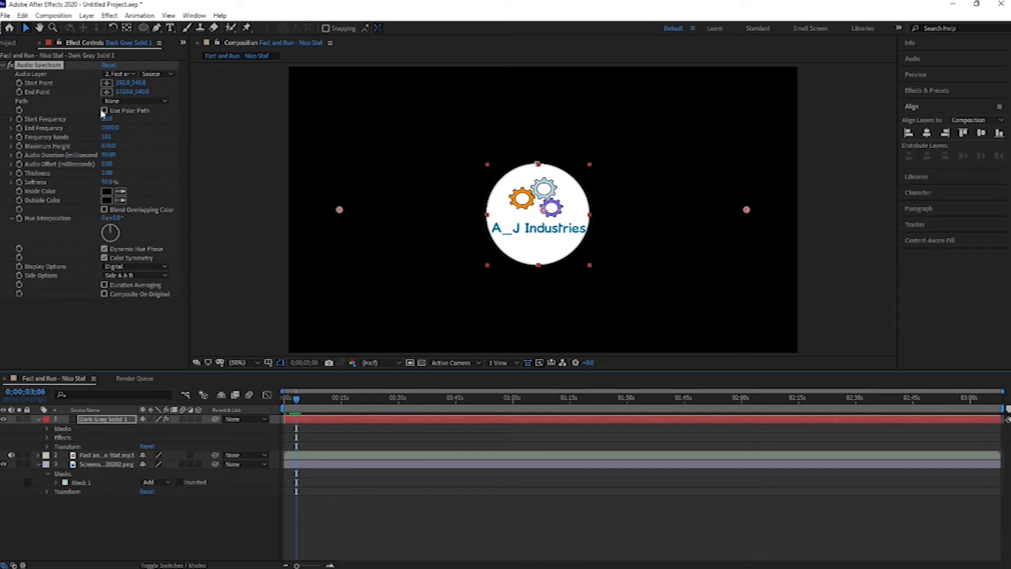
click(47, 430)
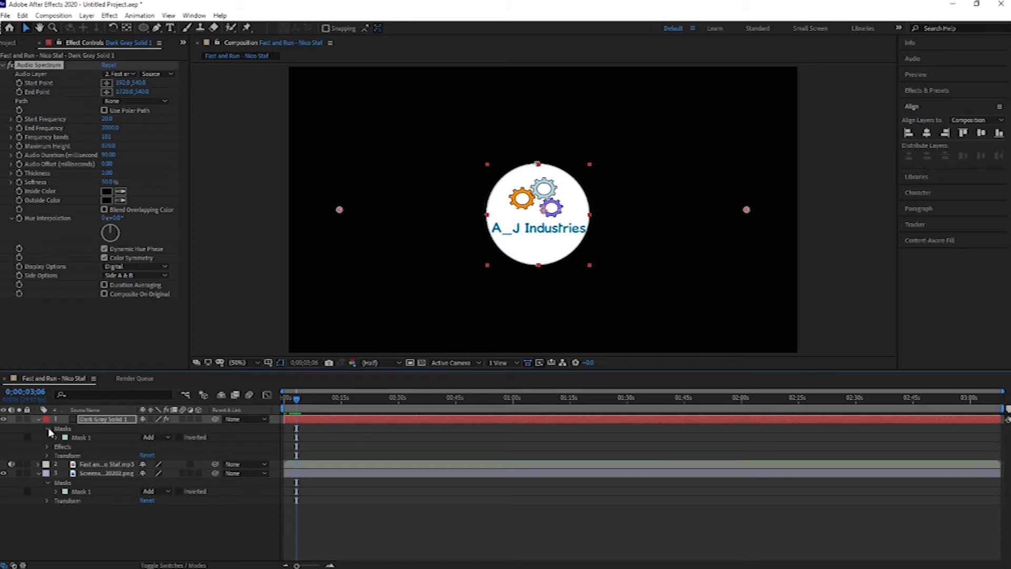
click(47, 430)
mouse_move(311, 396)
mouse_down()
mouse_move(301, 398)
mouse_move(332, 398)
mouse_move(292, 398)
mouse_up()
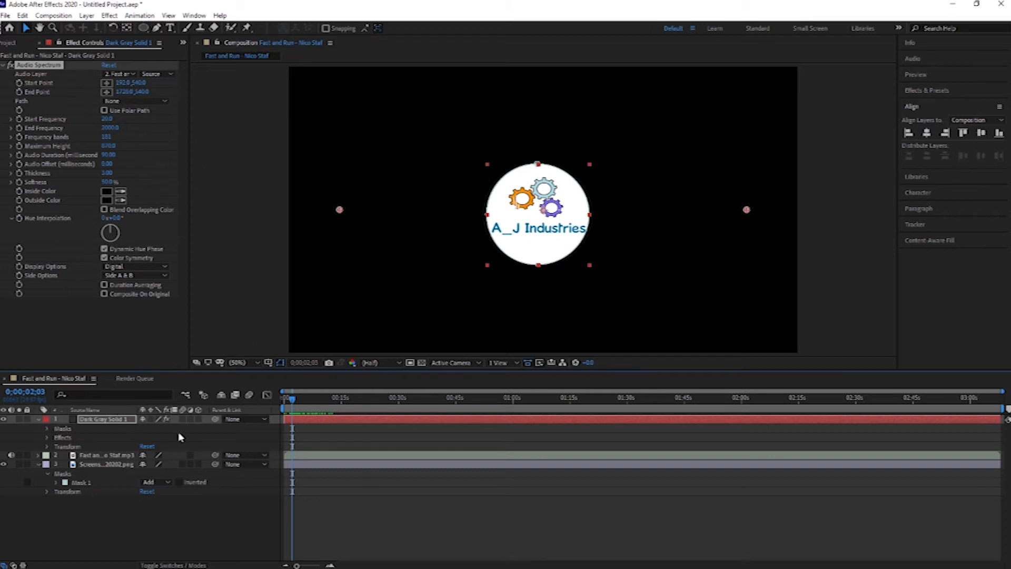
- Hide the logo image layer and return the playhead to the start of the timeline
click(39, 419)
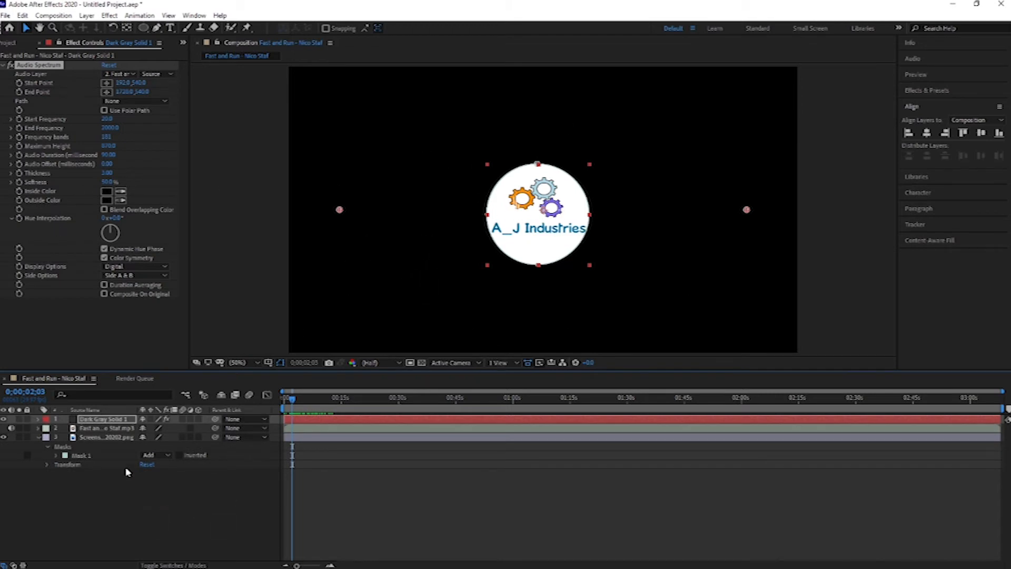
click(4, 437)
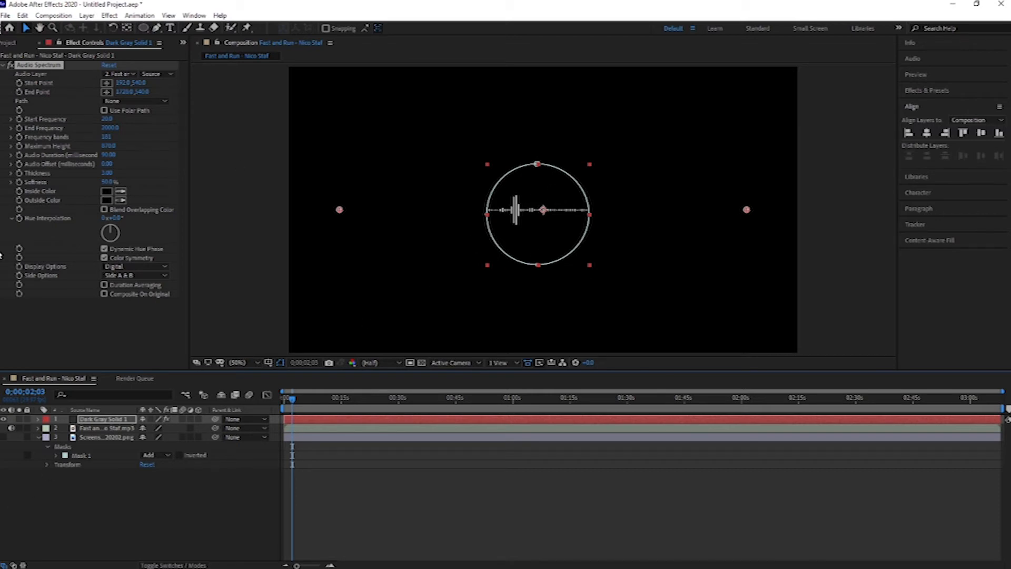
mouse_move(294, 399)
mouse_down()
mouse_move(318, 399)
mouse_move(277, 406)
mouse_up()
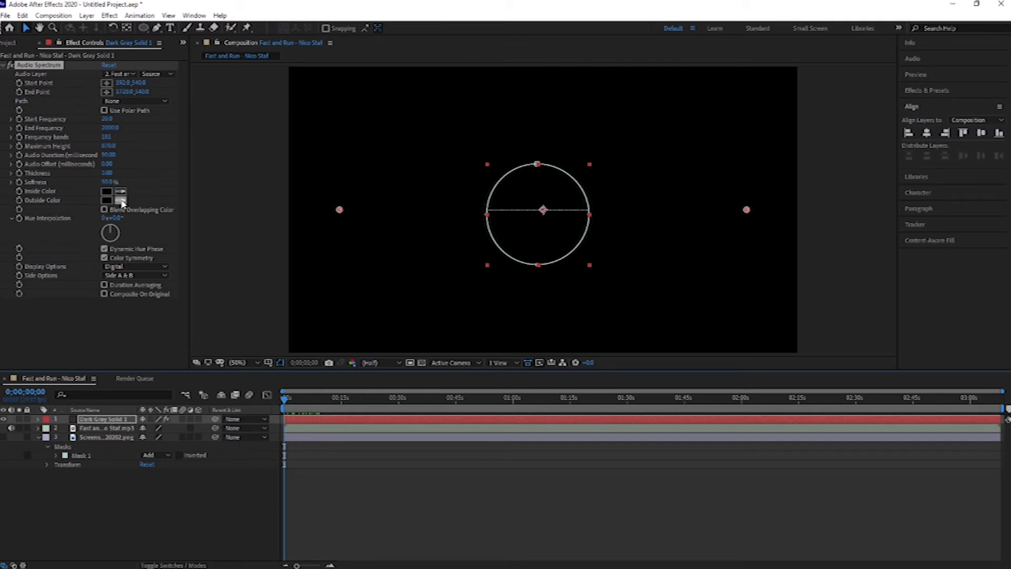
- Deselect the solid layer and make the logo image layer visible again, keeping the playhead at the start of the timeline
mouse_move(283, 399)
mouse_down()
mouse_move(417, 398)
mouse_move(283, 400)
mouse_up()
click(6, 459)
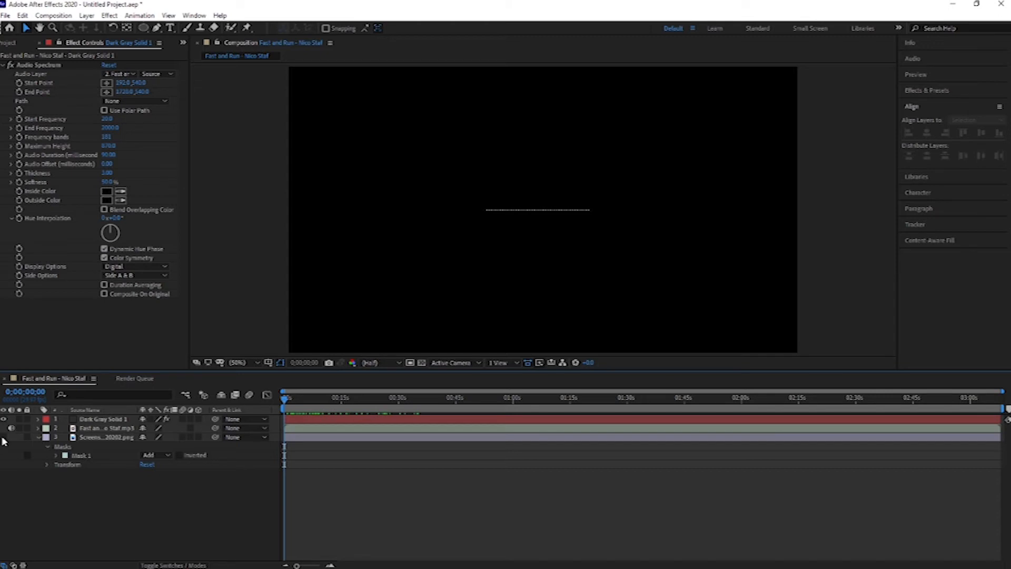
click(4, 437)
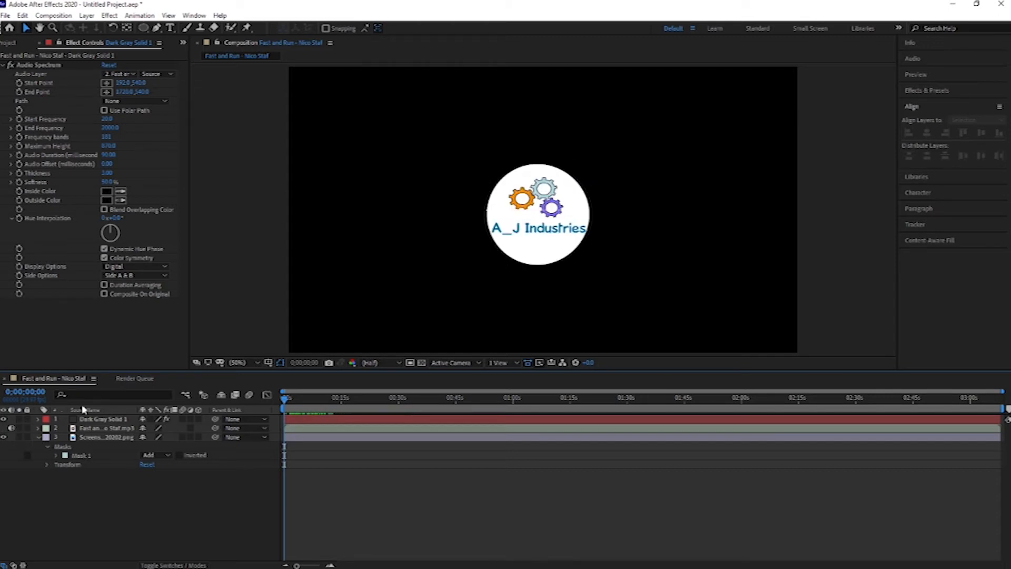
drag(284, 401, 259, 413)
- Set the Audio Spectrum path on Dark Gray Solid 1 to Mask 1 and scrub to about 19 seconds to check it
click(105, 420)
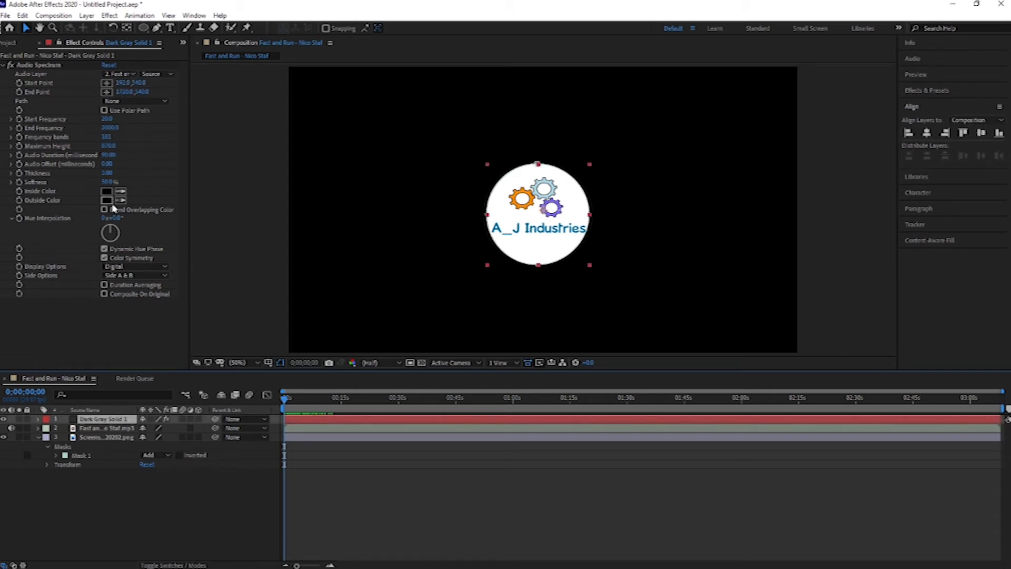
click(122, 102)
click(145, 129)
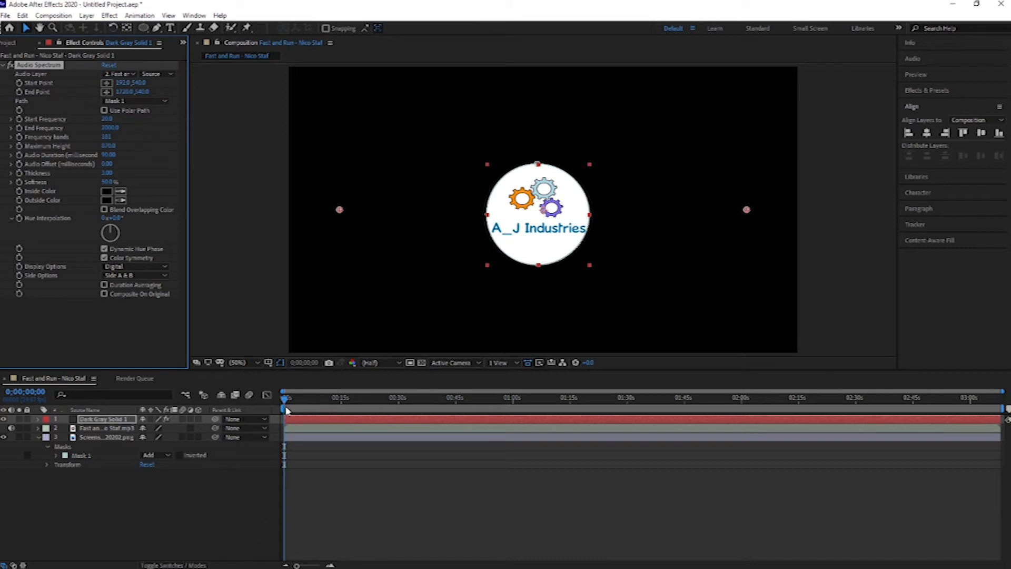
drag(283, 402, 359, 395)
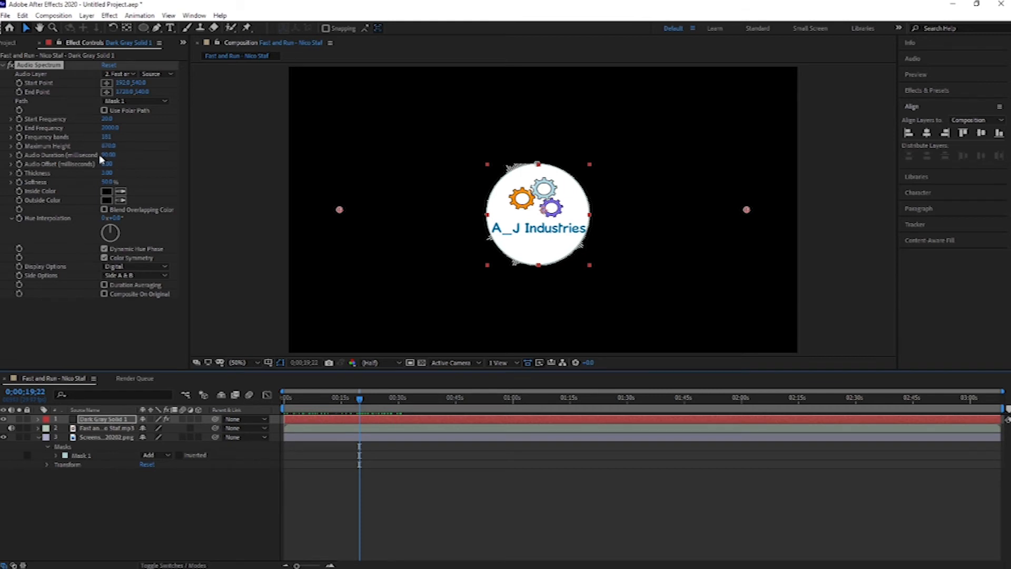
- Raise the Audio Spectrum's Maximum Height to about 15200 and scrub back to about 17 seconds to check the bars
click(106, 143)
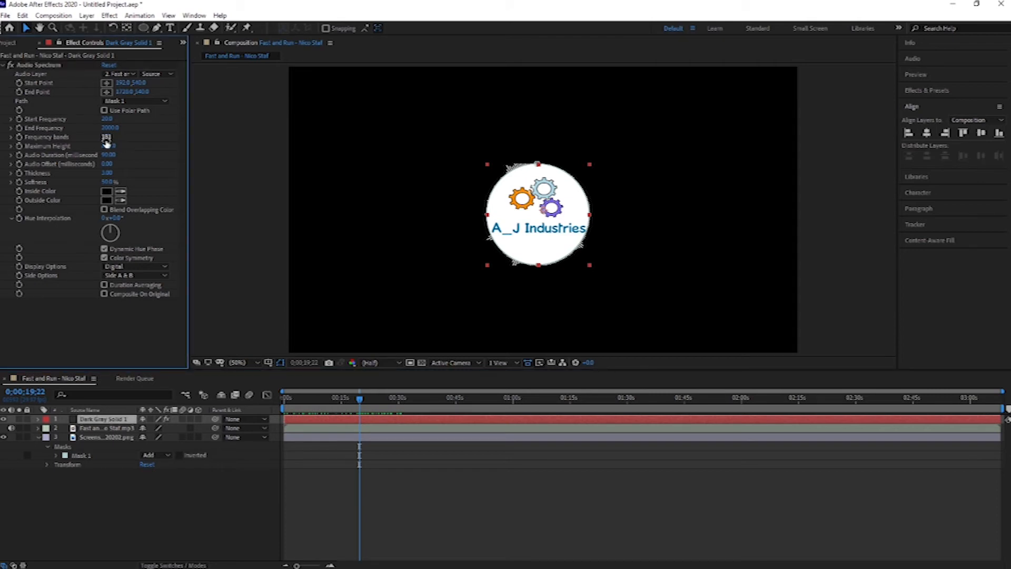
drag(109, 149, 985, 273)
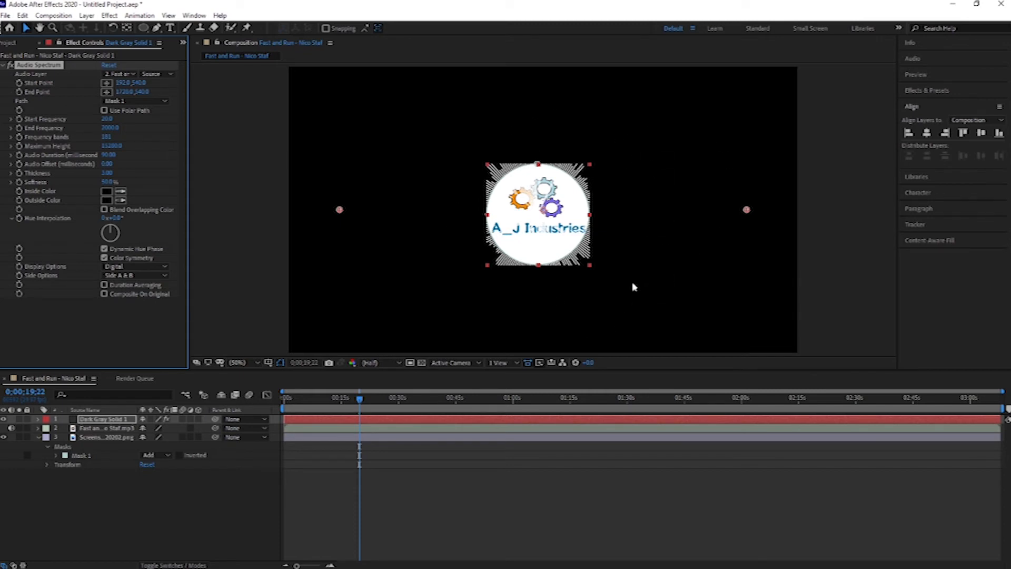
mouse_move(360, 401)
mouse_down()
mouse_move(339, 401)
mouse_move(350, 400)
mouse_up()
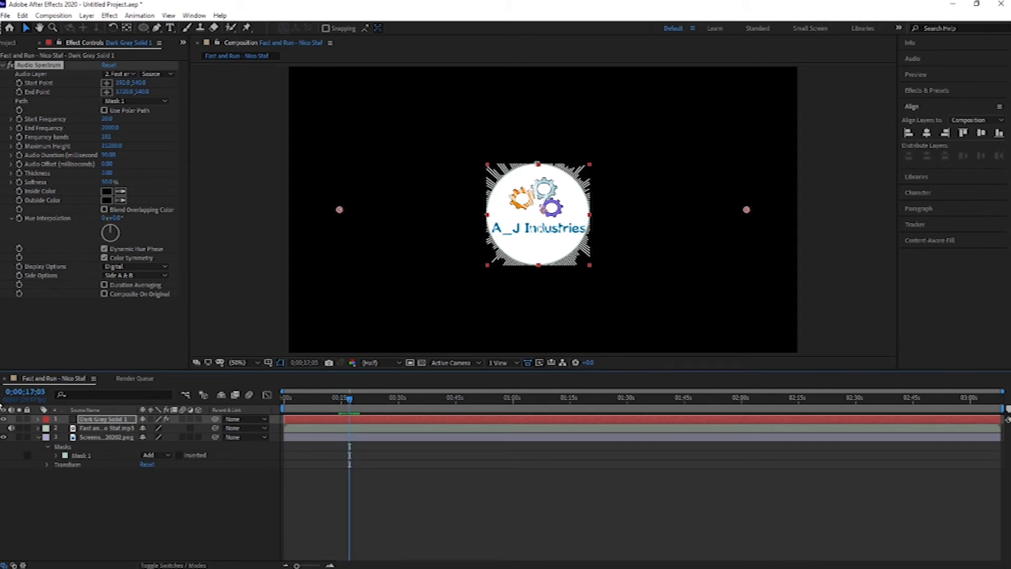
- Set the mode of Mask 1 on Dark Gray Solid 1 to None and scrub back to about 3 seconds
click(38, 419)
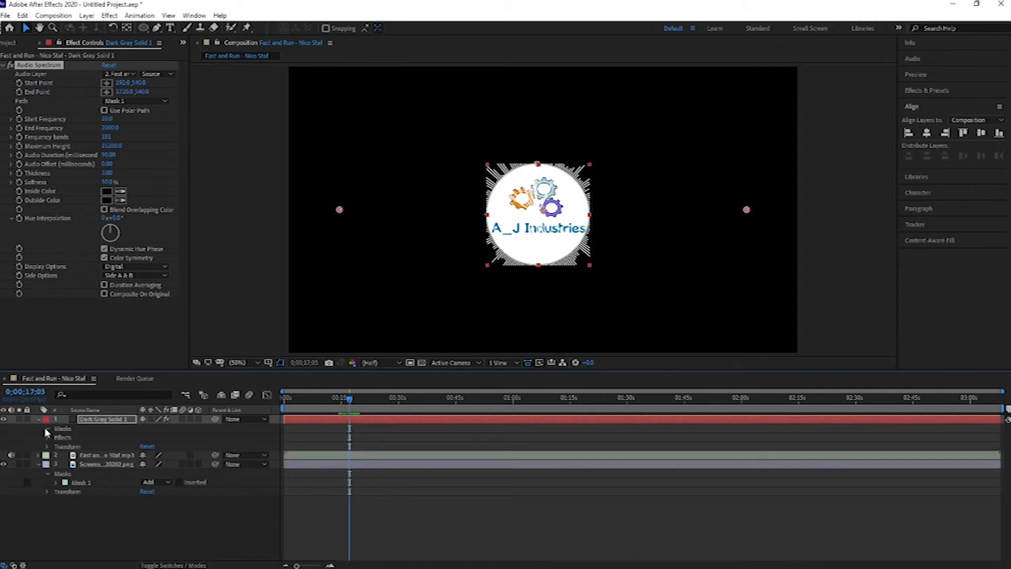
click(47, 429)
click(56, 438)
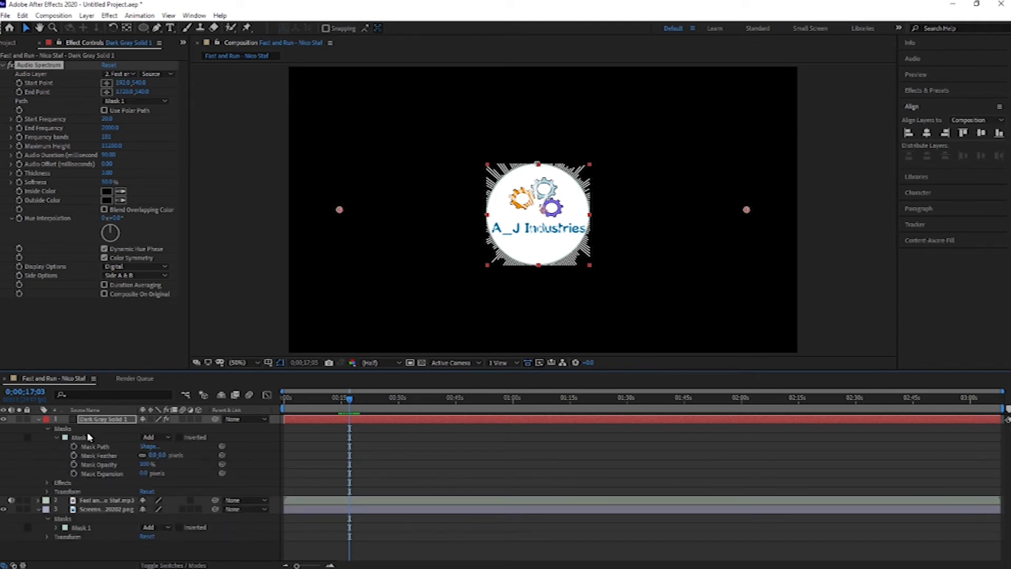
click(353, 401)
drag(353, 402, 326, 401)
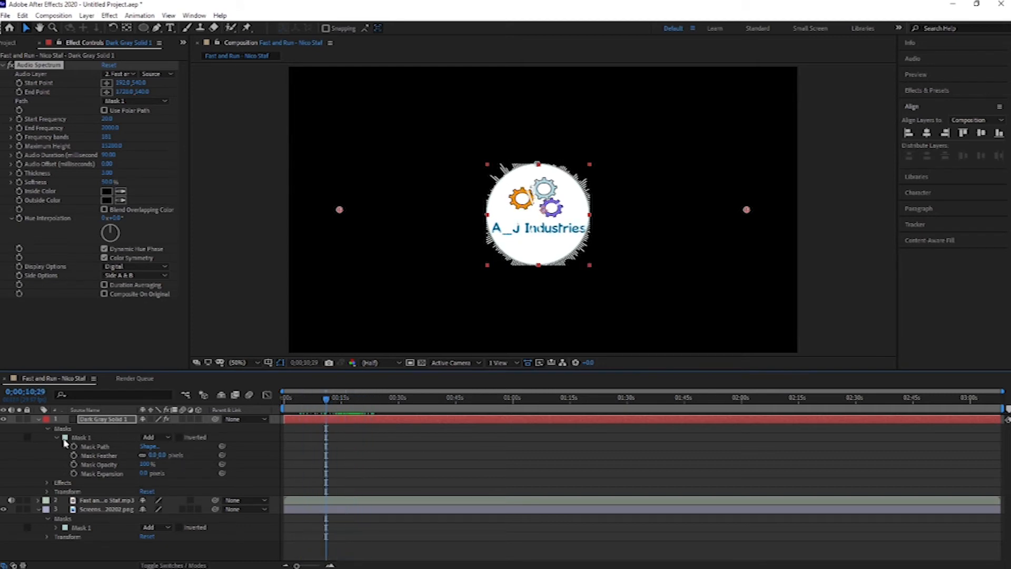
click(163, 438)
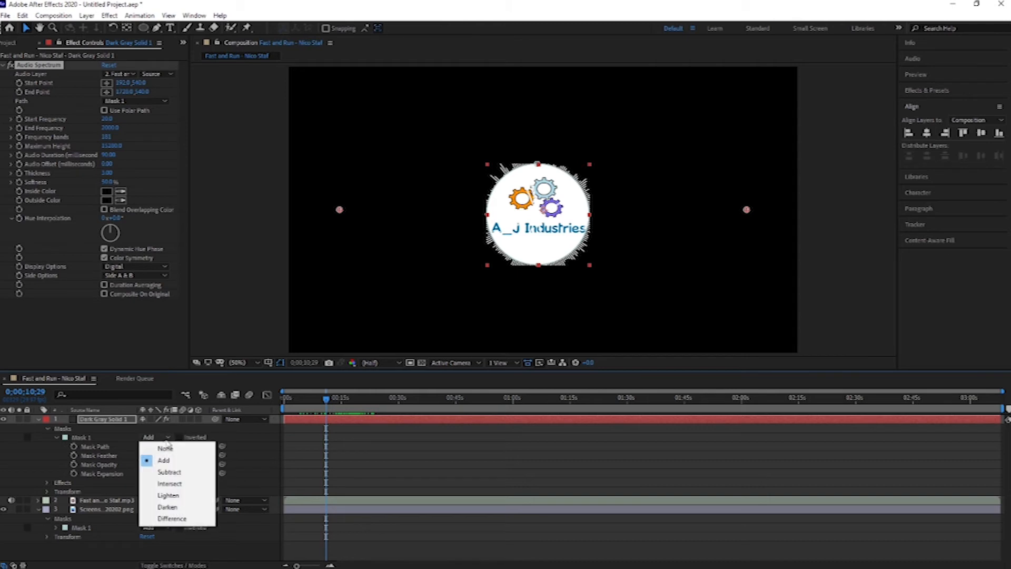
click(165, 448)
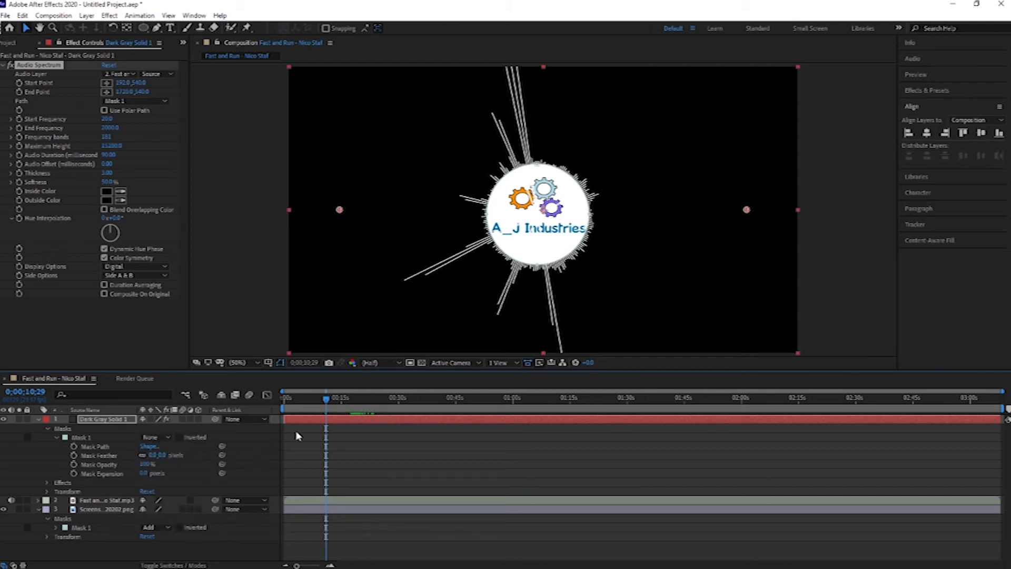
drag(330, 399, 298, 404)
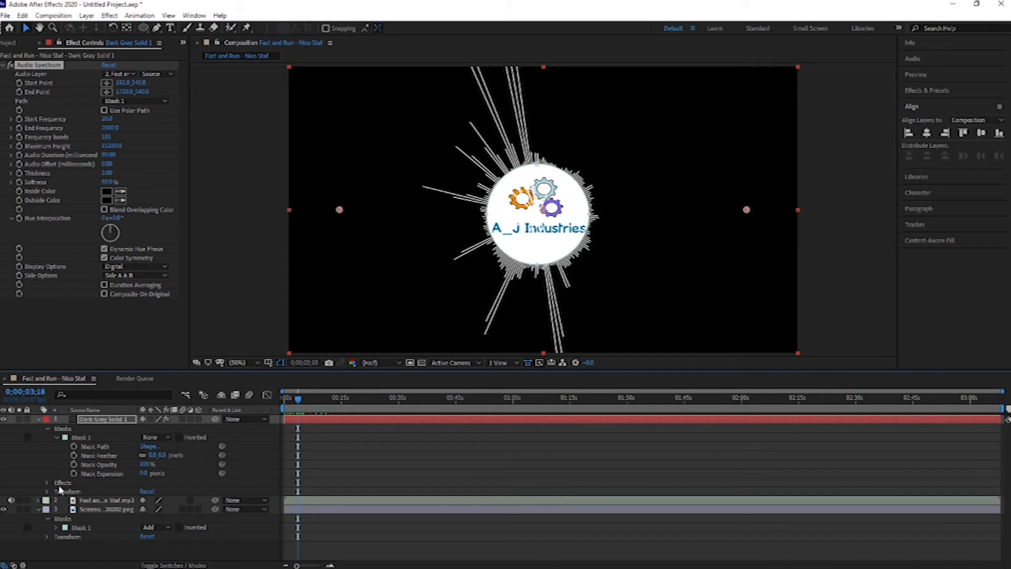
- Look over the Effects and Transform properties of Dark Gray Solid 1, and collapse the solid and logo layers
click(38, 509)
click(37, 501)
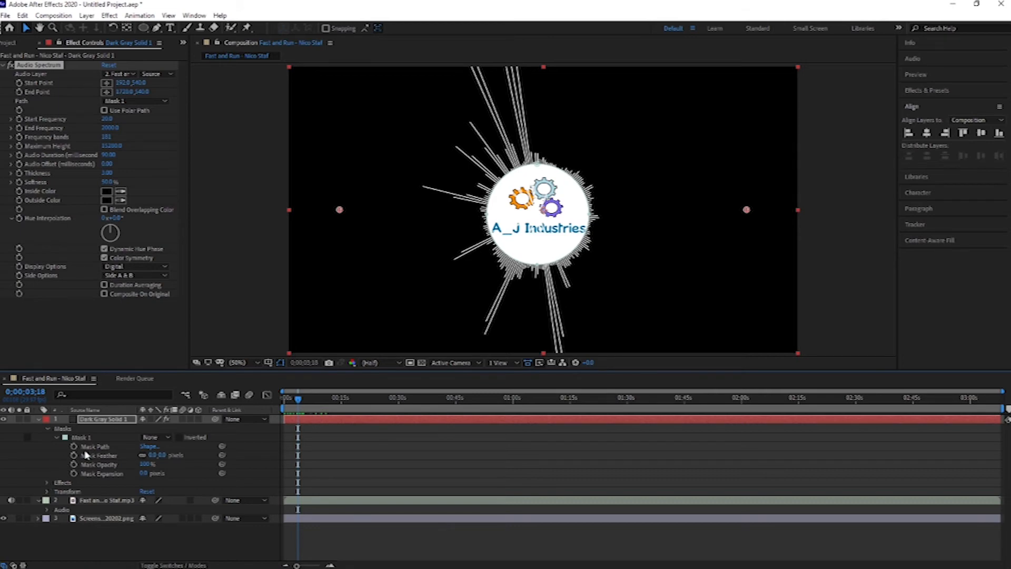
click(47, 483)
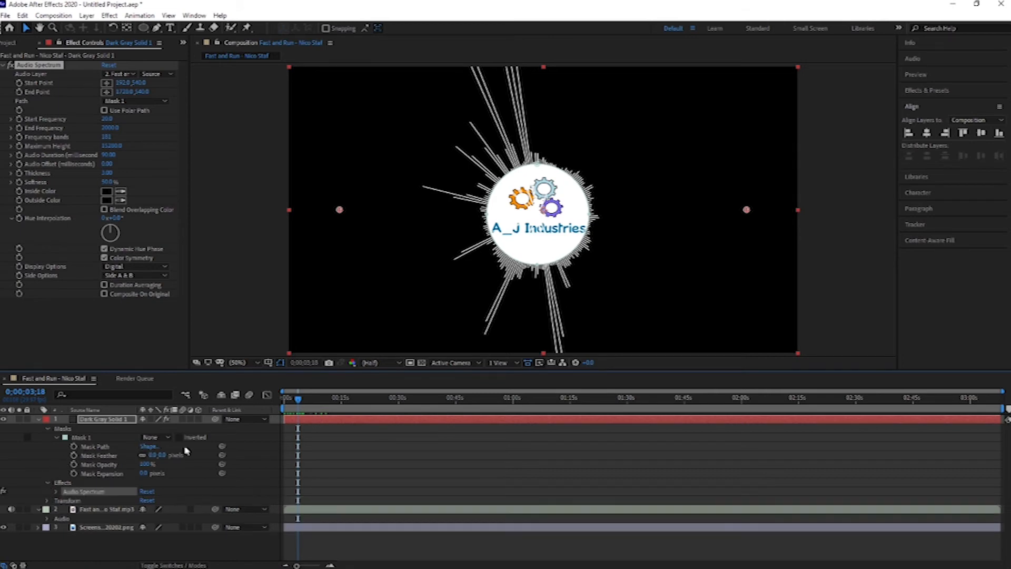
click(48, 501)
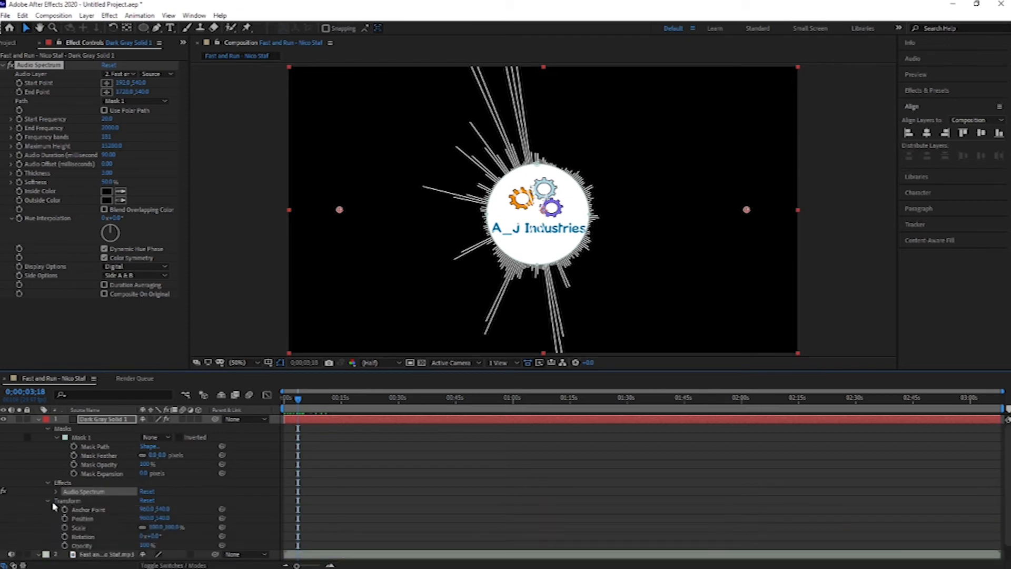
scroll(158, 453, down, 1)
scroll(182, 449, up, 1)
click(38, 419)
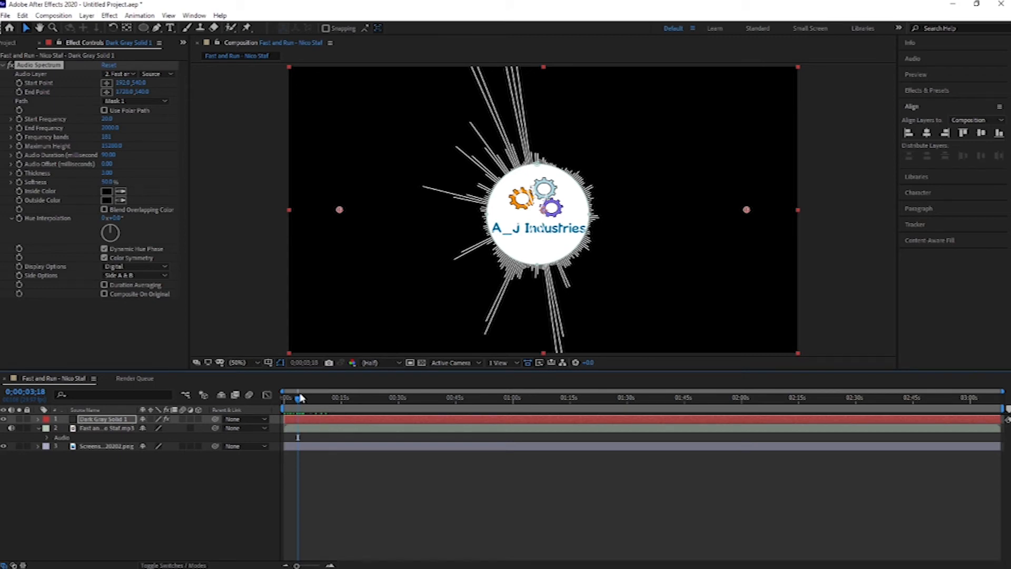
- Move the logo image layer to the top of the layer stack and scrub to about 12 seconds
drag(85, 448, 100, 418)
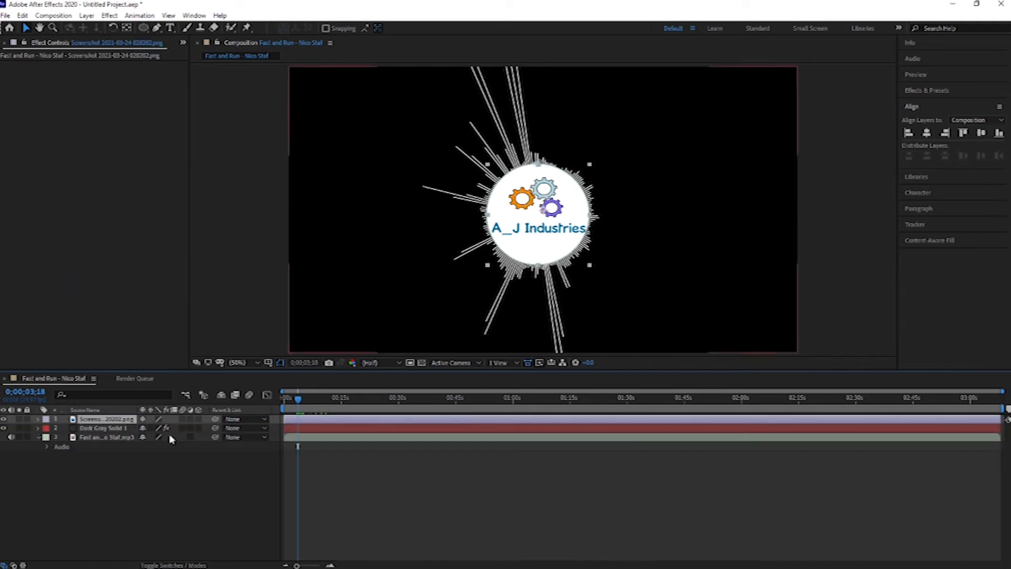
drag(299, 399, 331, 400)
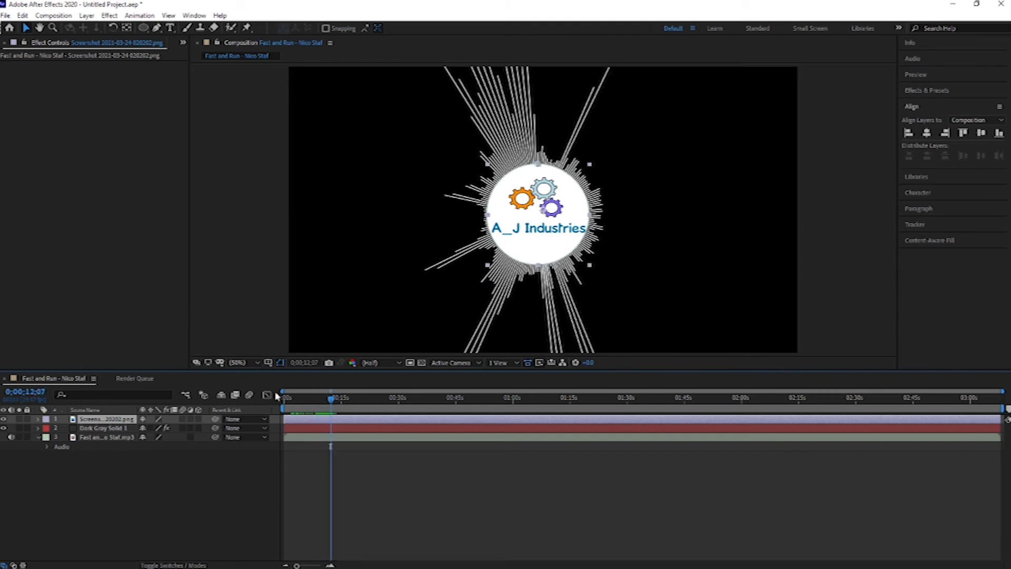
- Try the None mode on the logo layer's Mask 1 and restore it to Add
click(38, 420)
click(150, 437)
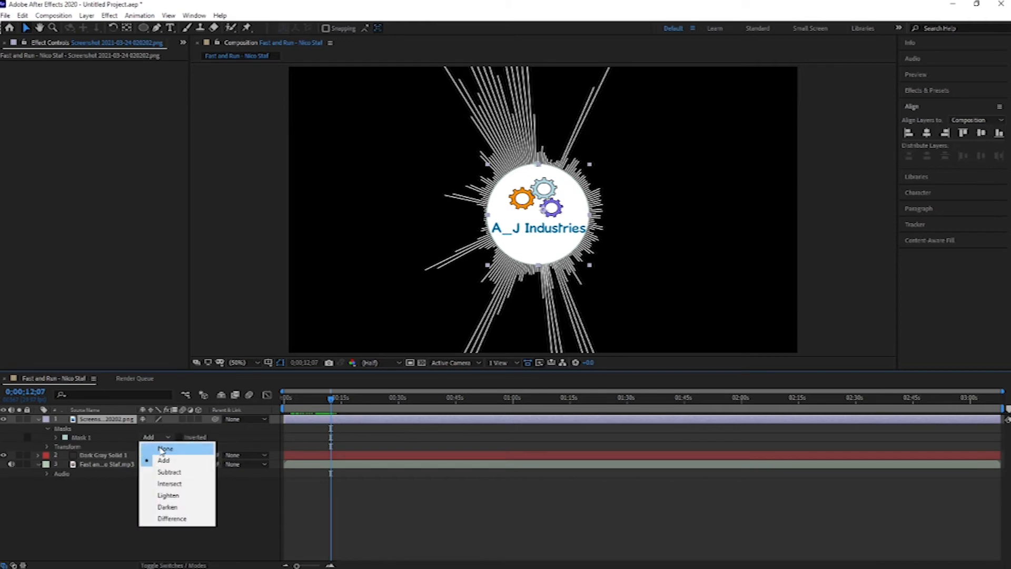
click(164, 449)
click(158, 437)
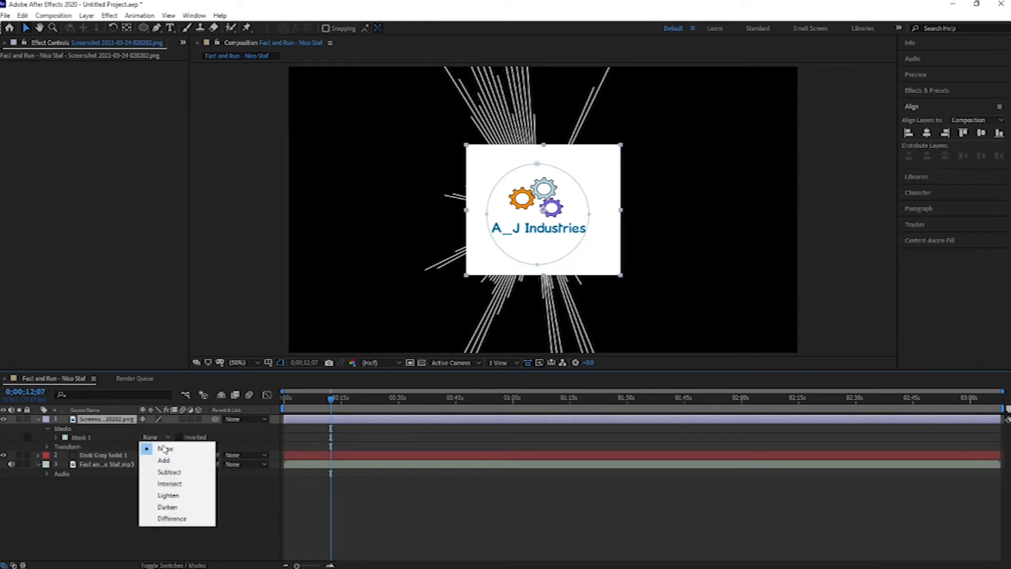
click(169, 460)
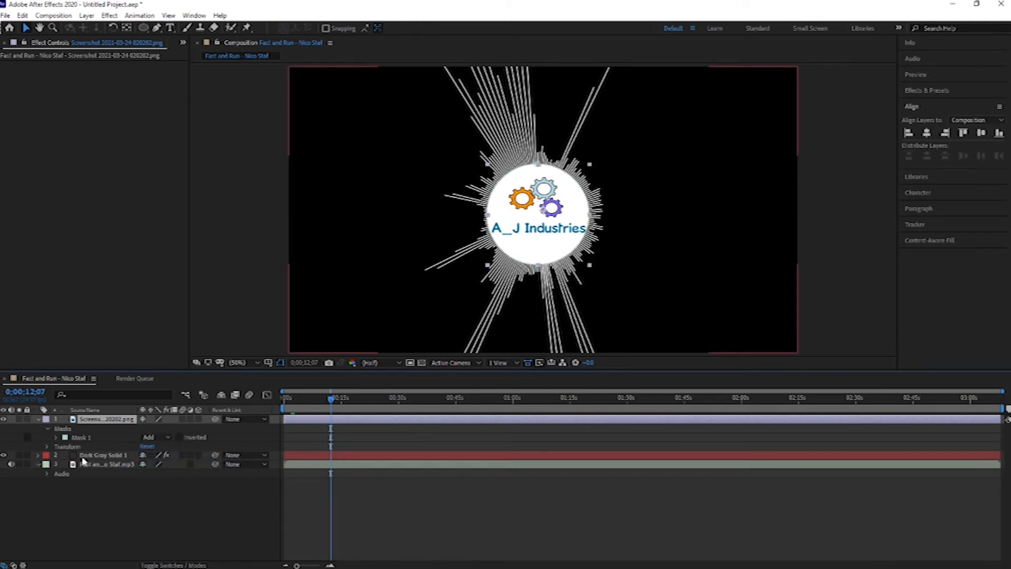
- Review the mask, transform and Audio Spectrum settings of the Dark Gray Solid 1 layer
click(38, 455)
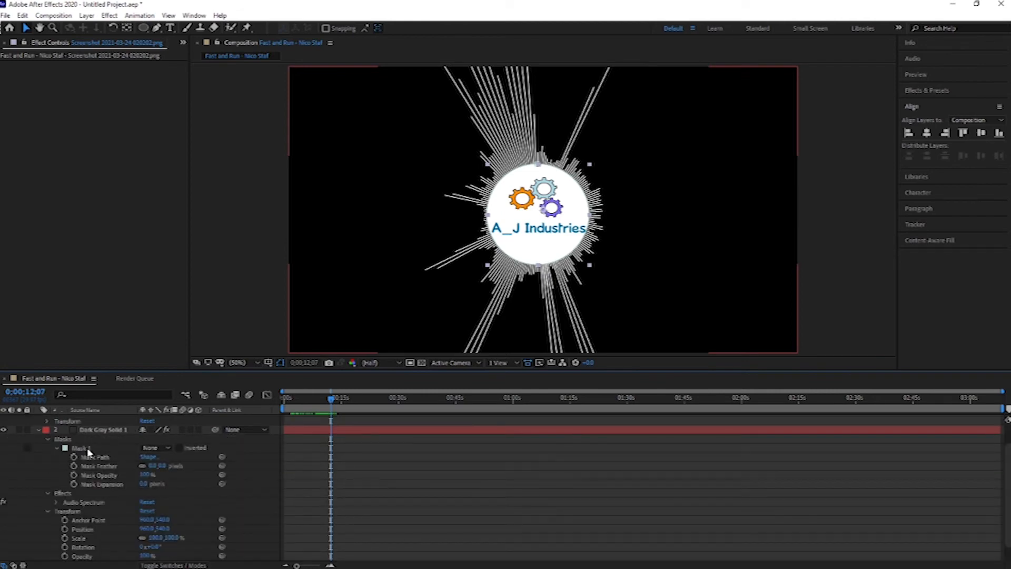
scroll(89, 454, down, 2)
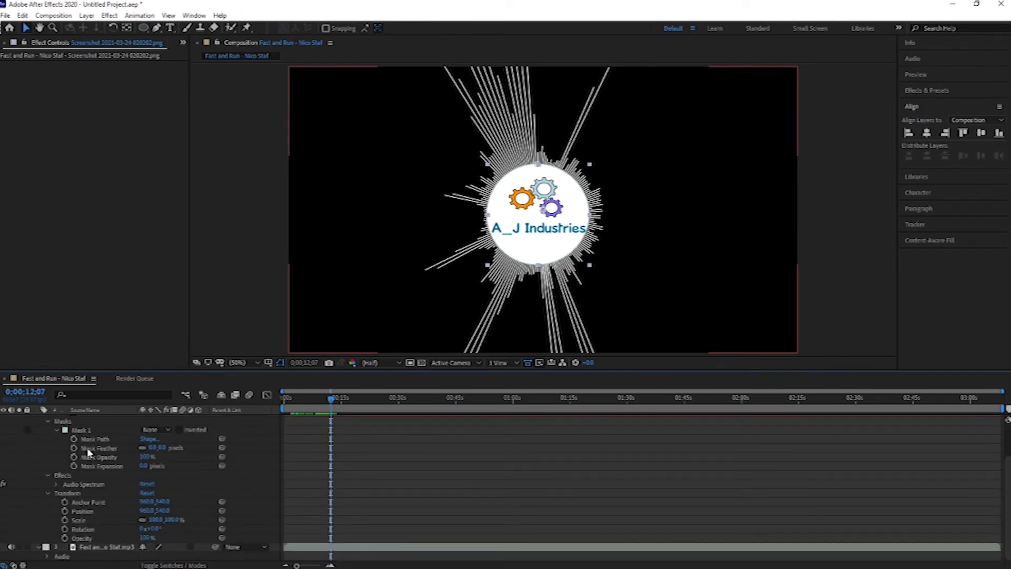
click(57, 485)
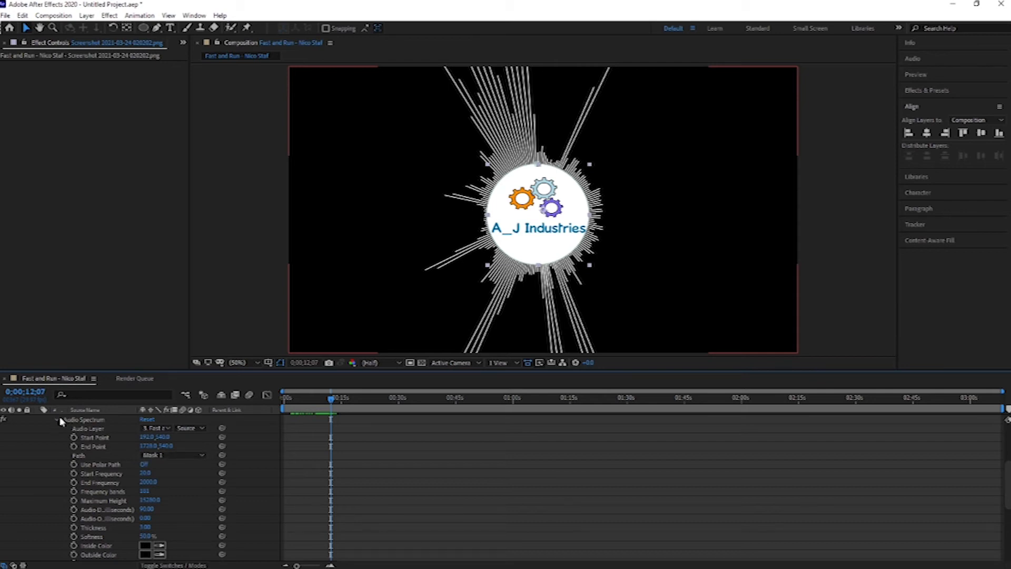
mouse_move(330, 401)
mouse_down()
mouse_move(356, 398)
mouse_move(317, 408)
mouse_move(339, 401)
mouse_move(327, 403)
mouse_up()
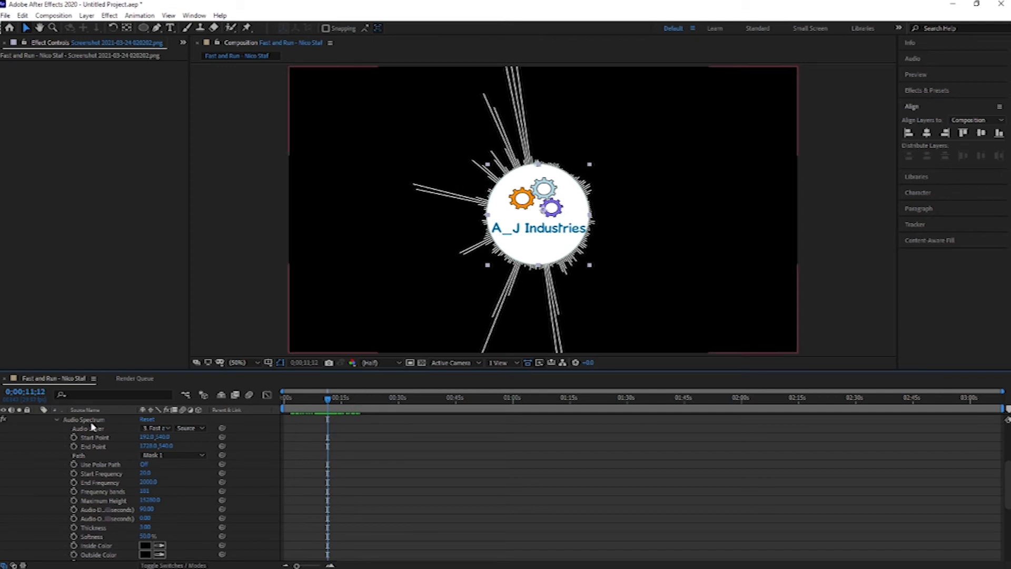
scroll(60, 422, up, 4)
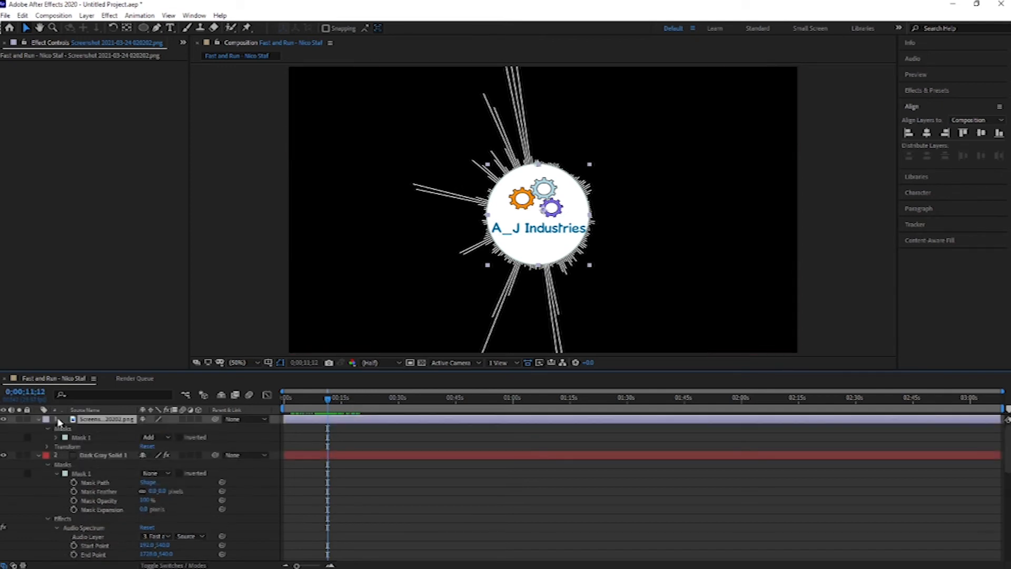
- Collapse the properties of all three layers and scrub back to about 7 seconds
click(38, 419)
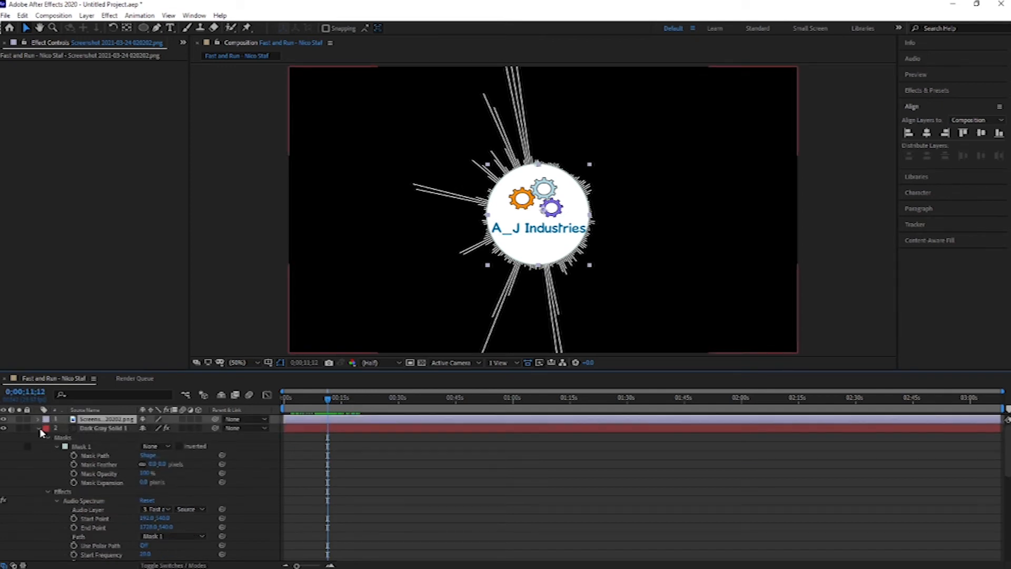
click(39, 429)
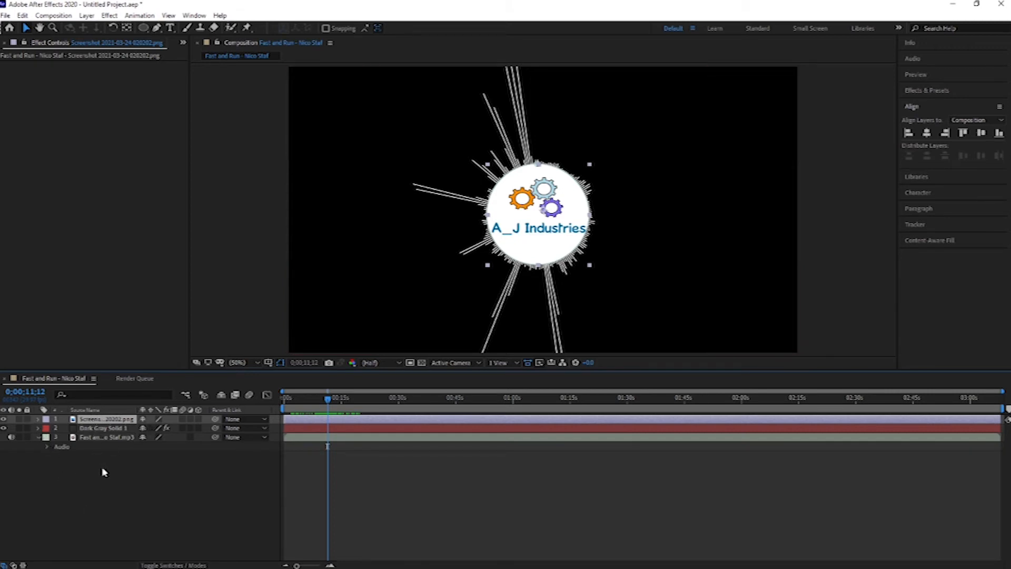
click(39, 437)
mouse_move(328, 398)
mouse_down()
mouse_move(315, 399)
mouse_move(350, 399)
mouse_move(313, 399)
mouse_up()
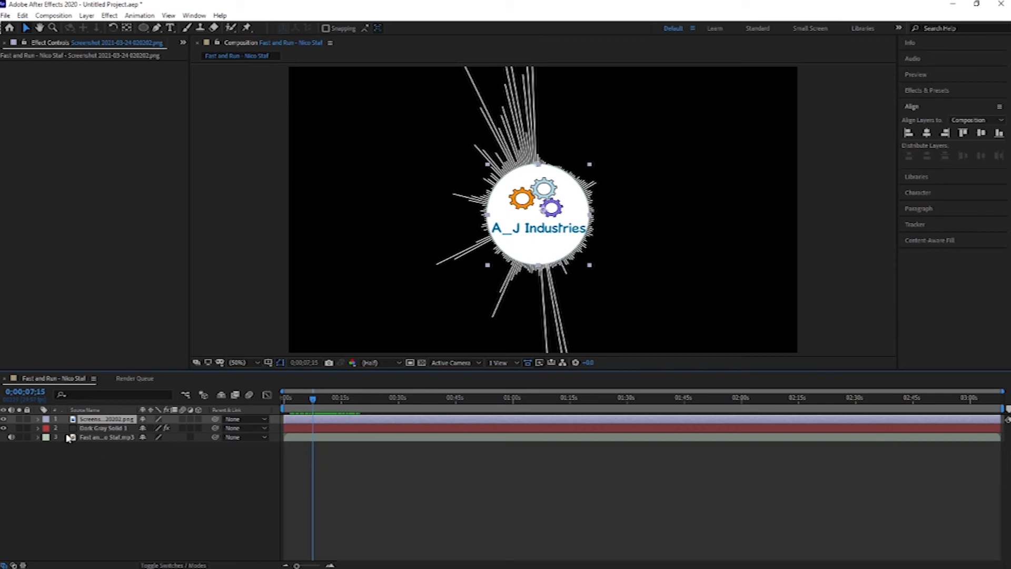
- Set the scale of the Dark Gray Solid 1 layer to 107%
click(38, 429)
scroll(39, 427, down, 1)
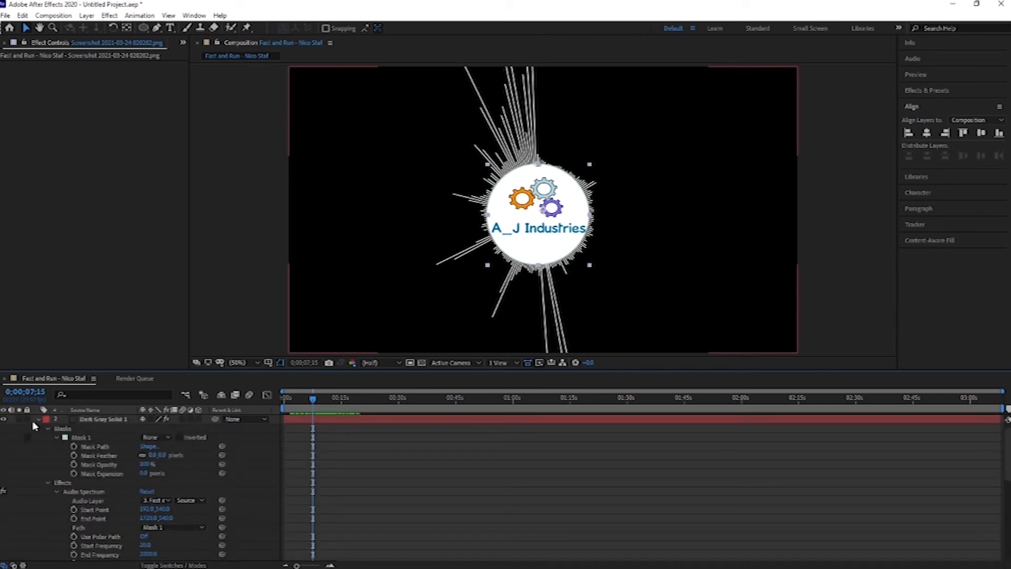
click(38, 419)
click(108, 429)
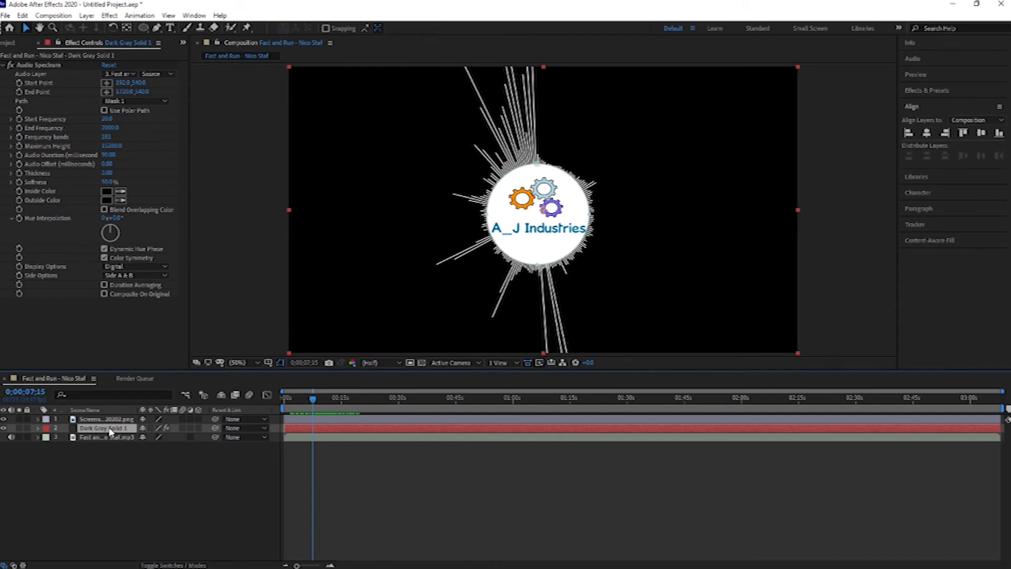
key(s)
click(155, 438)
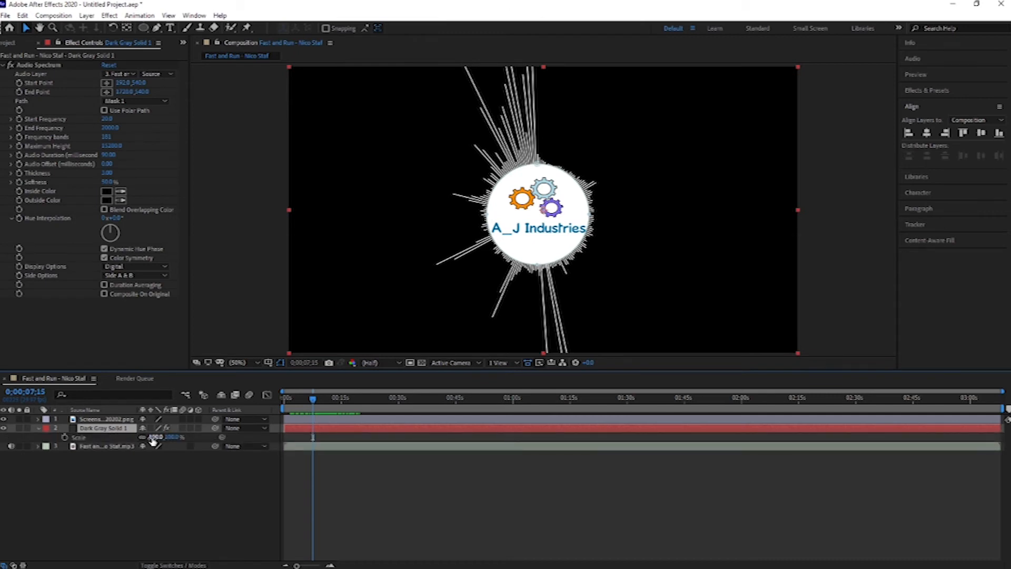
text(107)
key(Return)
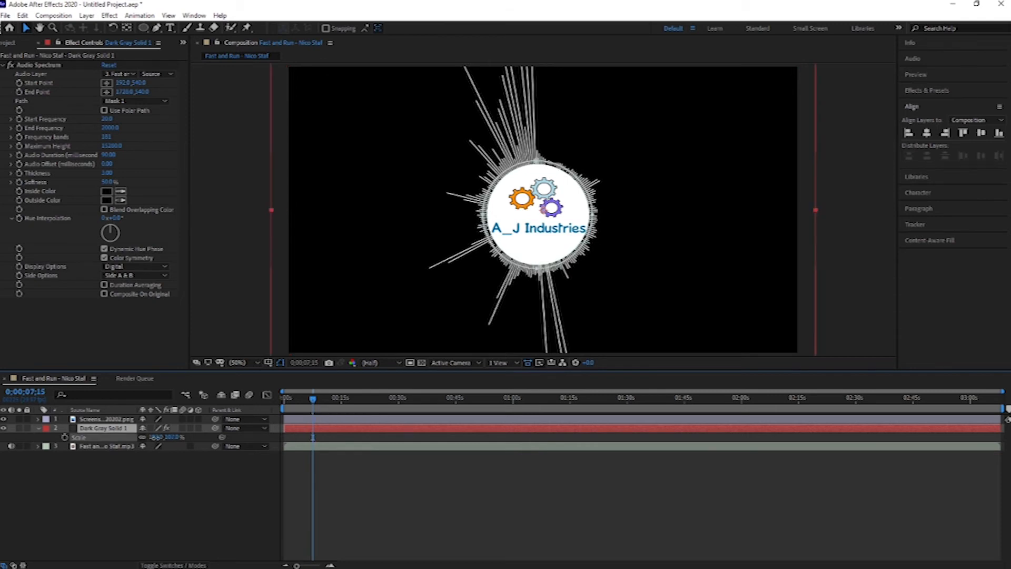
- Set the scale of the Dark Gray Solid 1 layer back to 100% and hide the logo layer
click(156, 437)
mouse_move(156, 437)
mouse_down()
mouse_move(233, 424)
mouse_move(165, 451)
mouse_up()
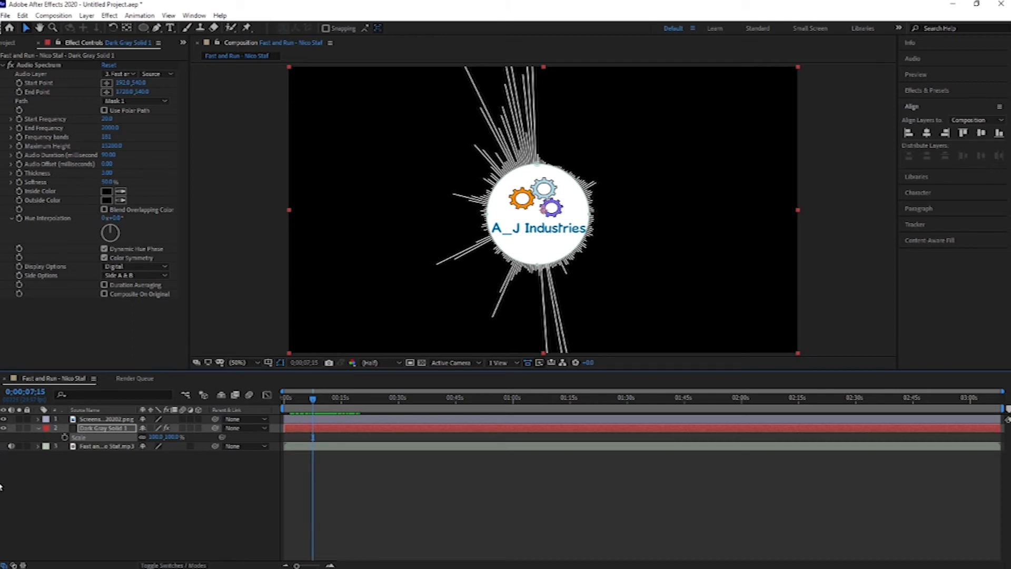
click(4, 419)
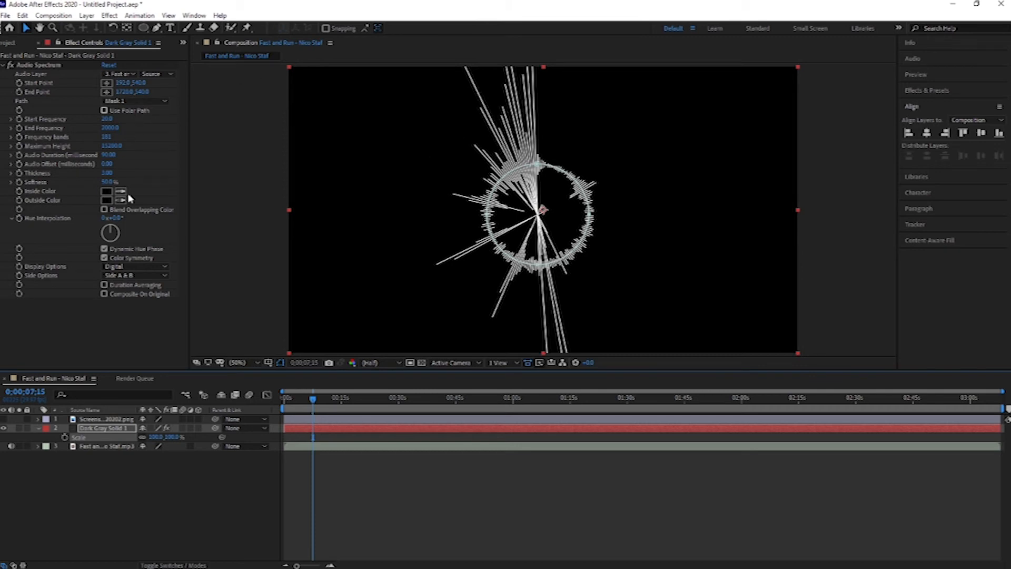
- Delete Mask 1 from the Dark Gray Solid 1 layer
click(38, 428)
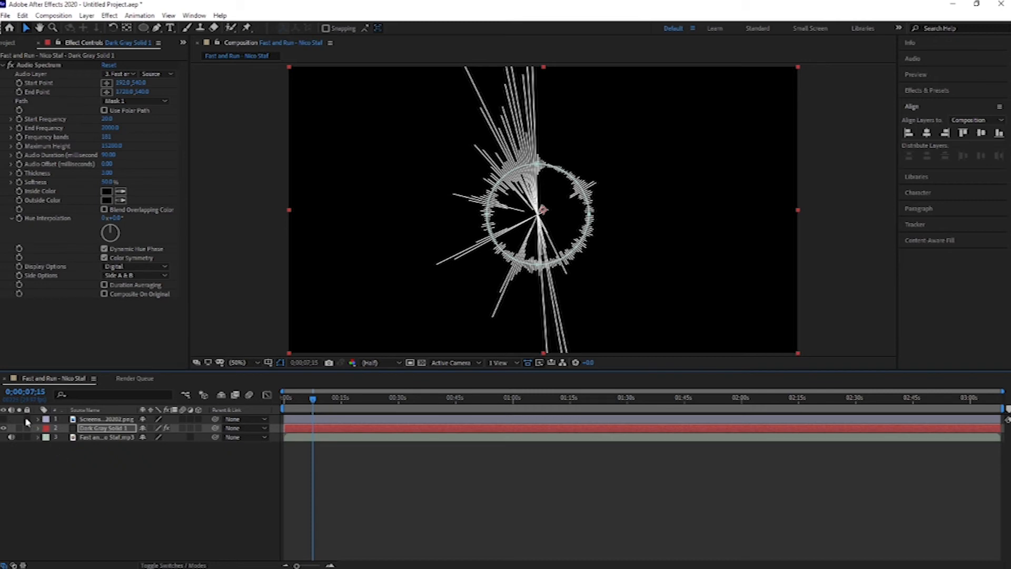
click(38, 429)
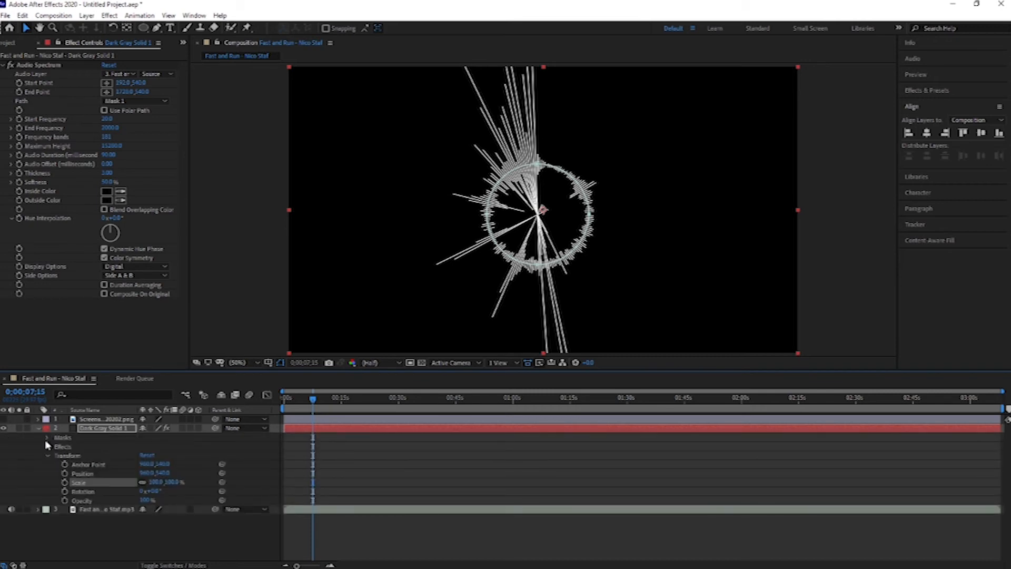
click(48, 438)
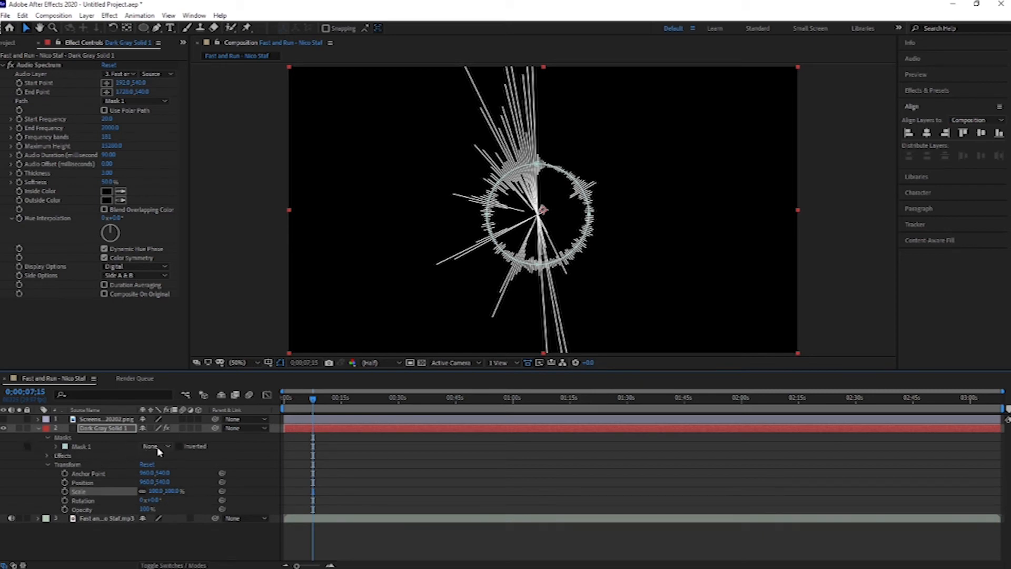
click(73, 446)
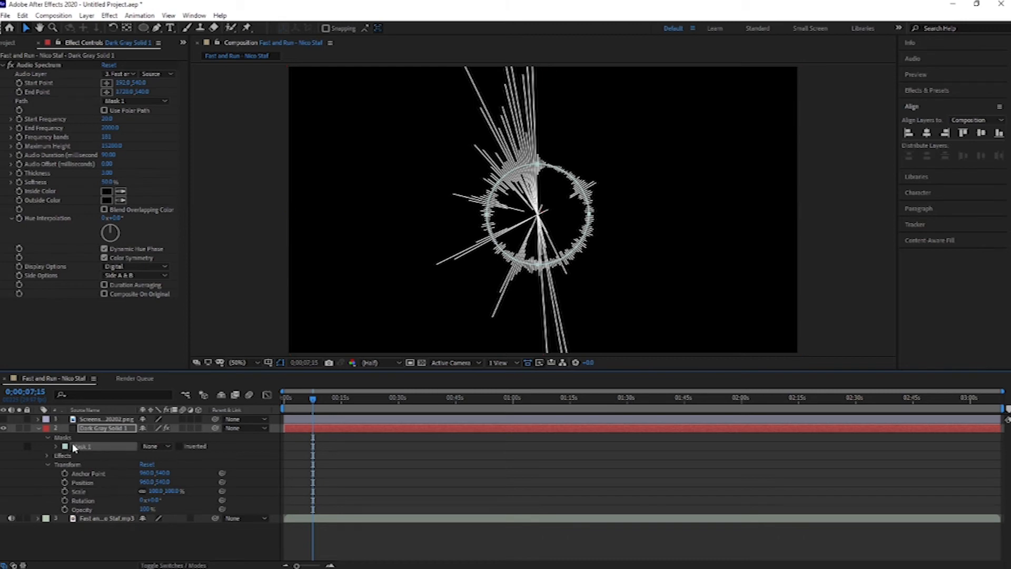
key(Delete)
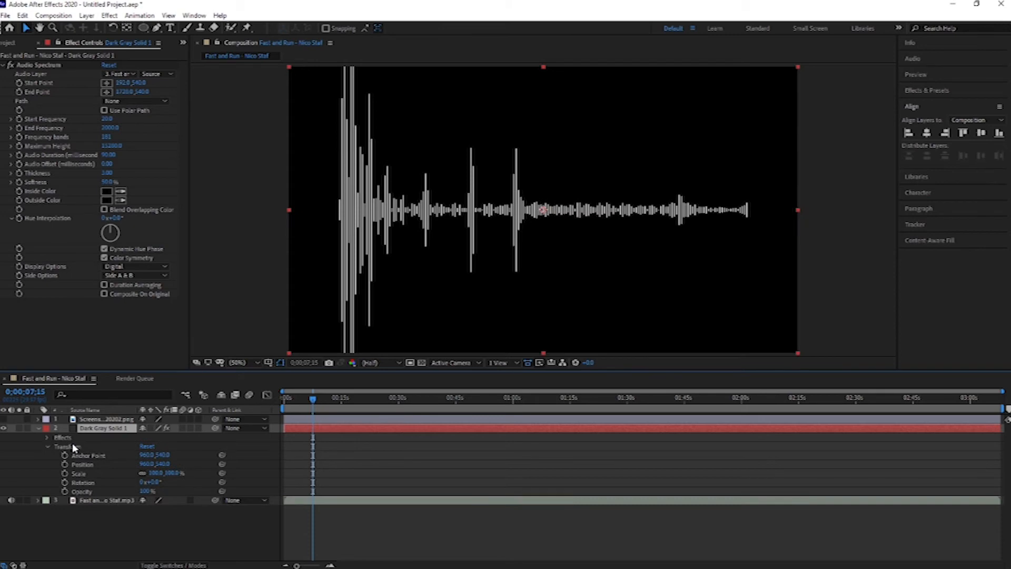
- Preview the straight Audio Spectrum from the beginning of the song to about 5 seconds
drag(312, 403, 262, 426)
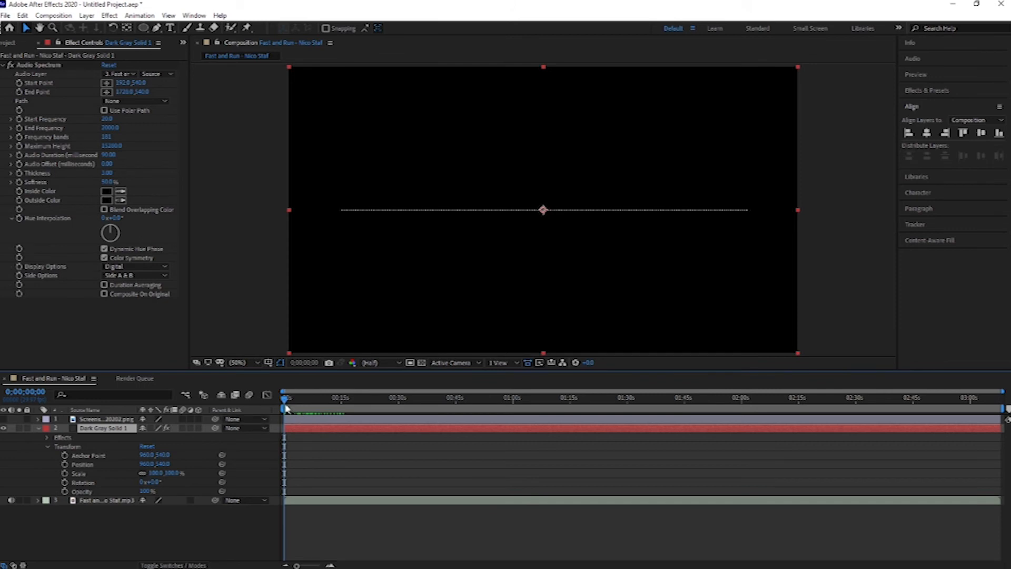
click(286, 399)
drag(286, 399, 306, 394)
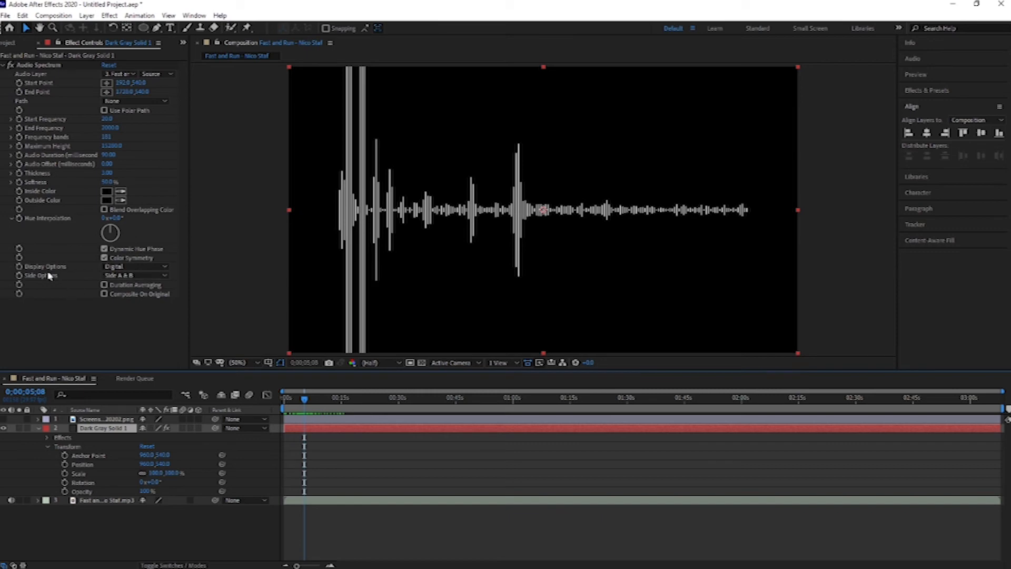
- Try Side A for the Audio Spectrum's side options and settle on Side B
click(149, 275)
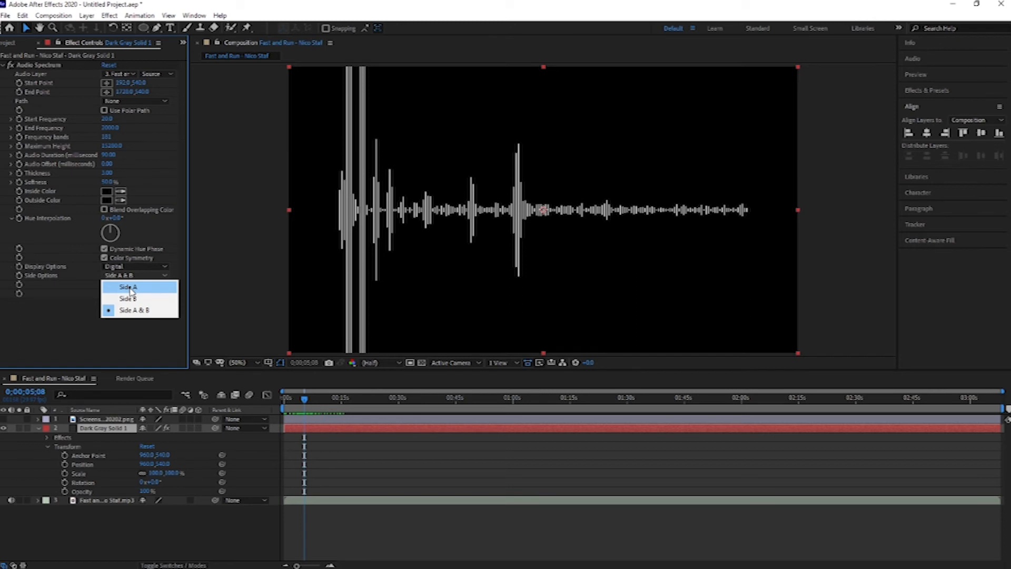
click(130, 289)
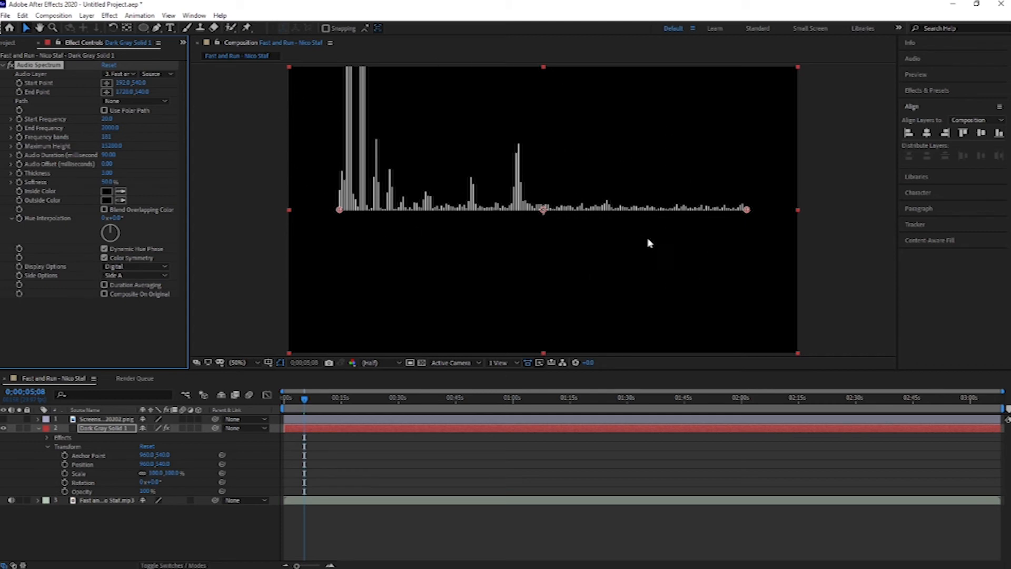
click(158, 275)
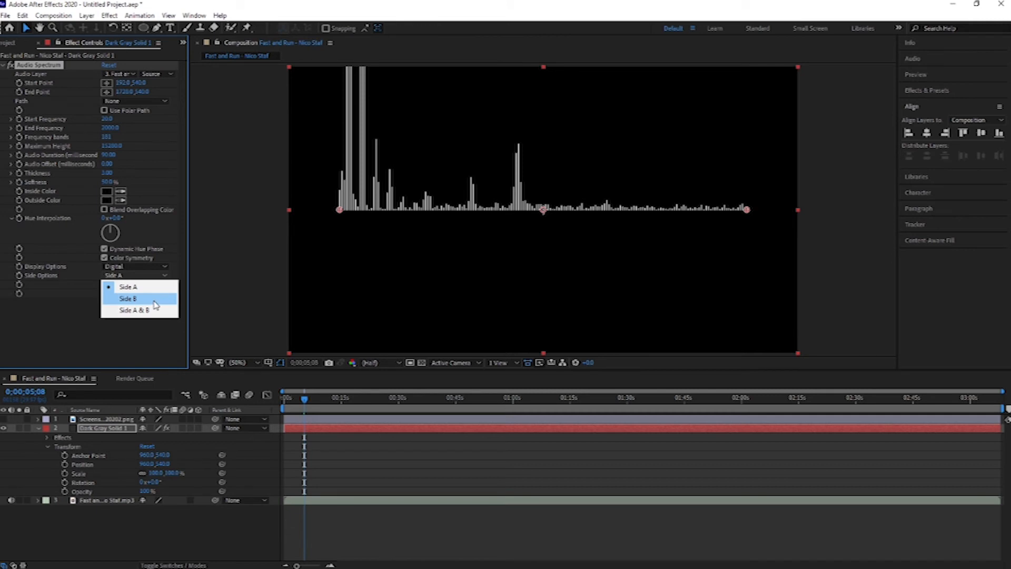
click(154, 299)
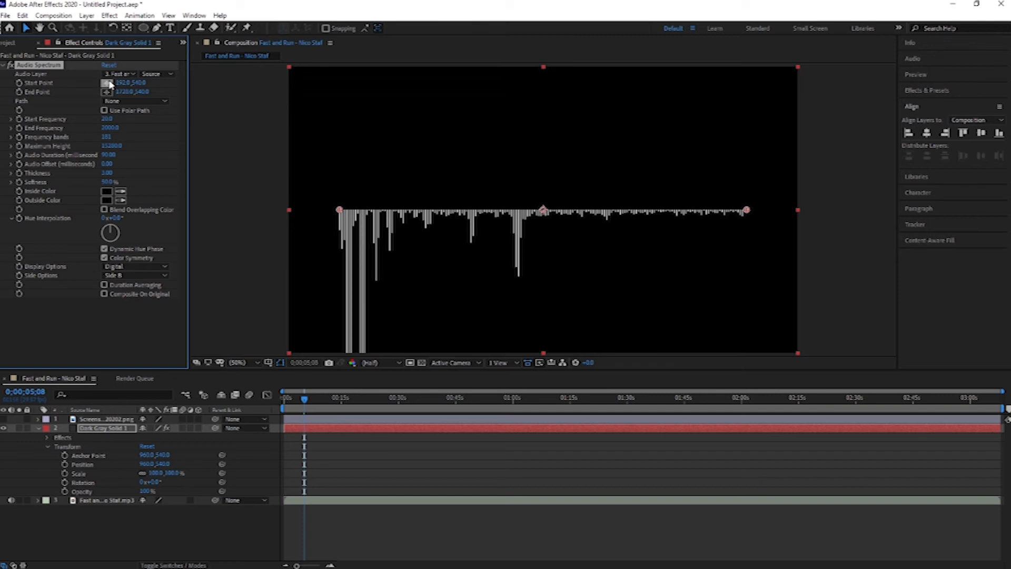
- Try the Analog lines and Analog dots display options on the Audio Spectrum, restore Digital and scrub to about 18 seconds
click(145, 268)
click(167, 290)
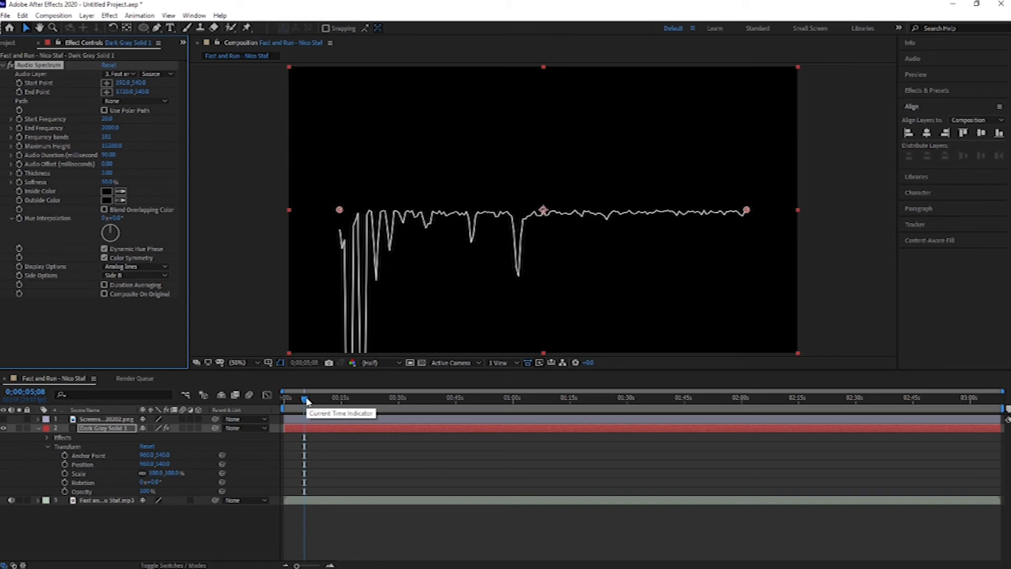
mouse_move(306, 400)
mouse_down()
mouse_move(327, 401)
mouse_move(287, 402)
mouse_up()
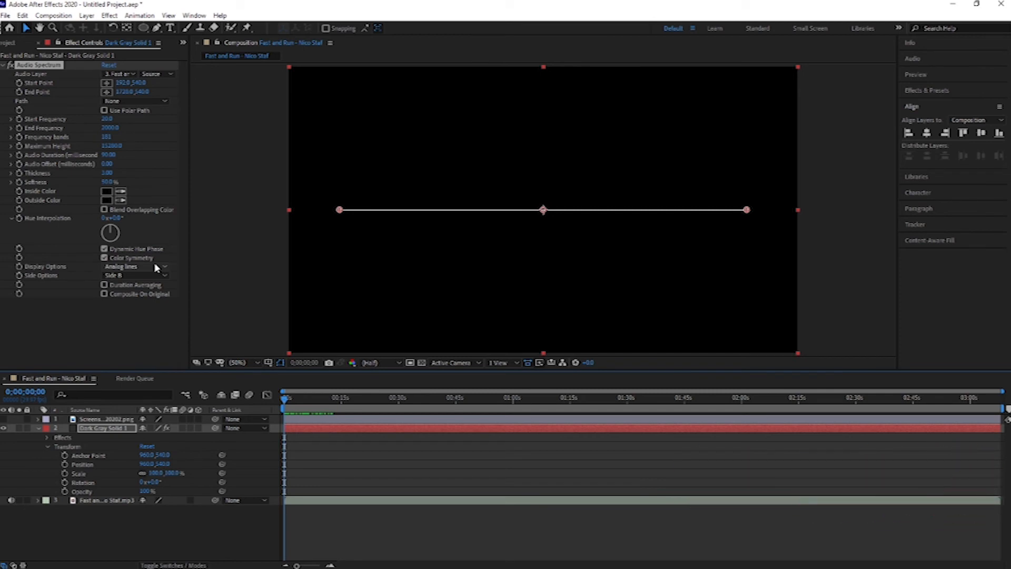
click(157, 267)
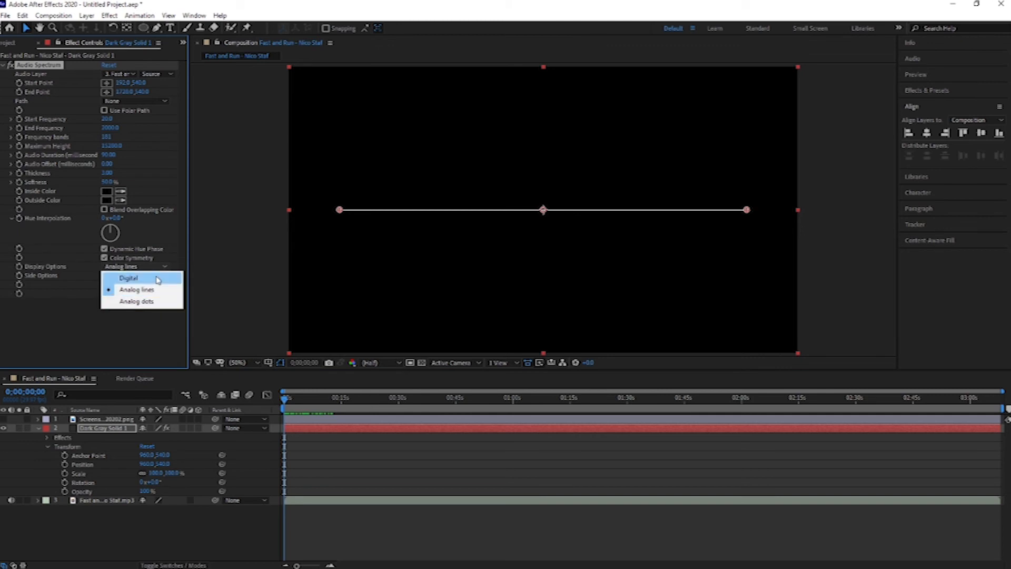
click(137, 302)
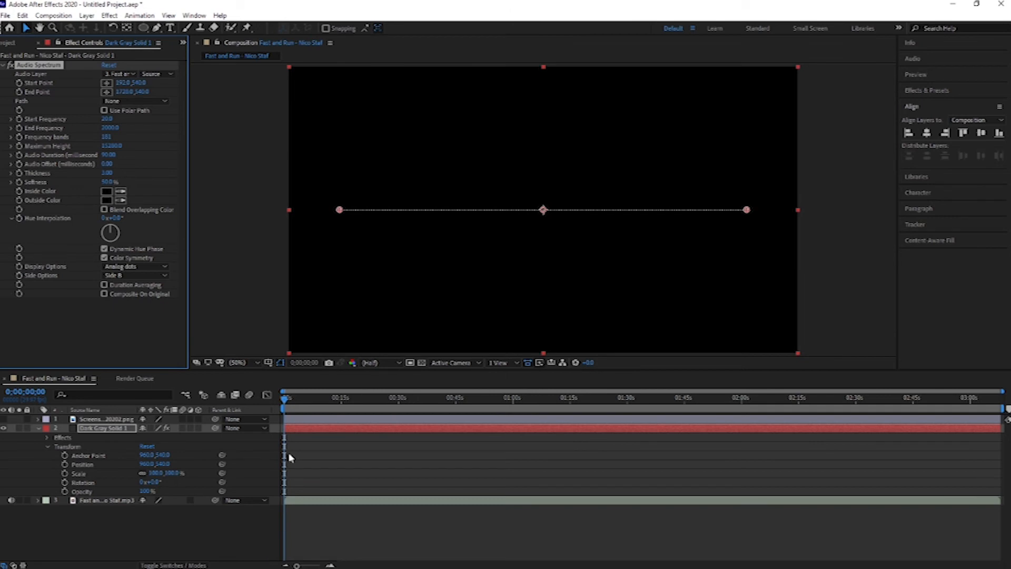
drag(283, 400, 272, 418)
click(151, 268)
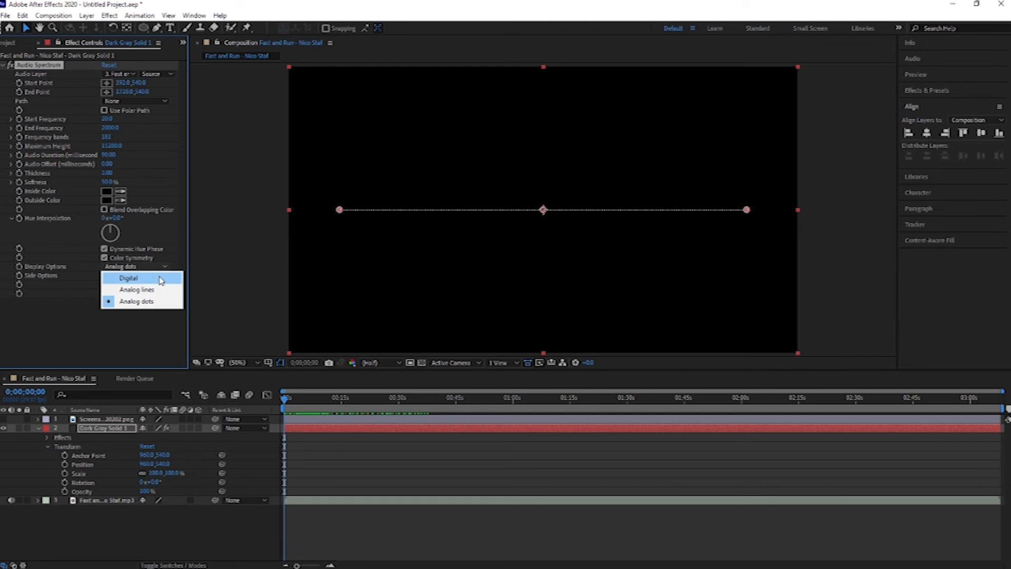
click(161, 280)
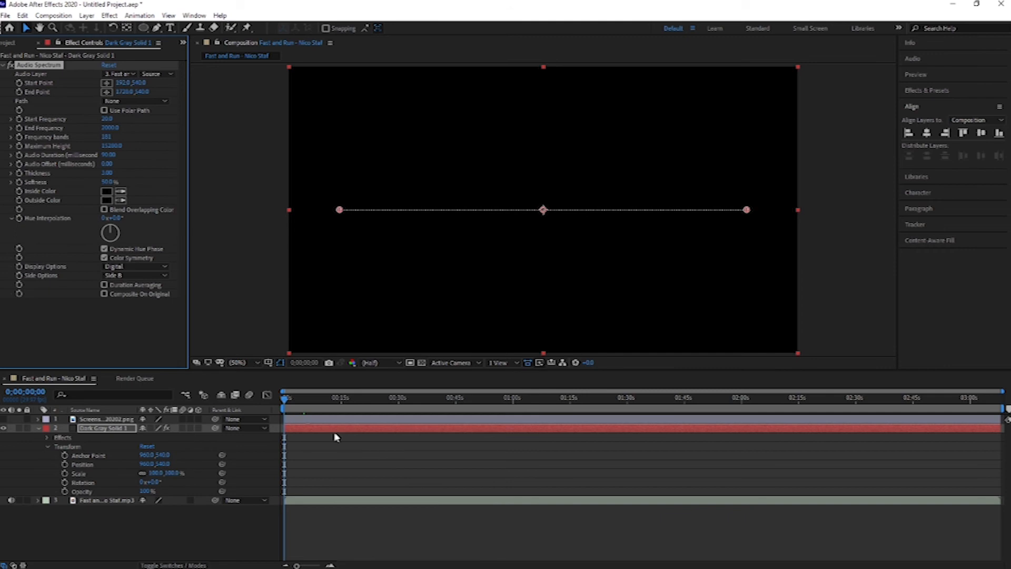
drag(288, 400, 354, 395)
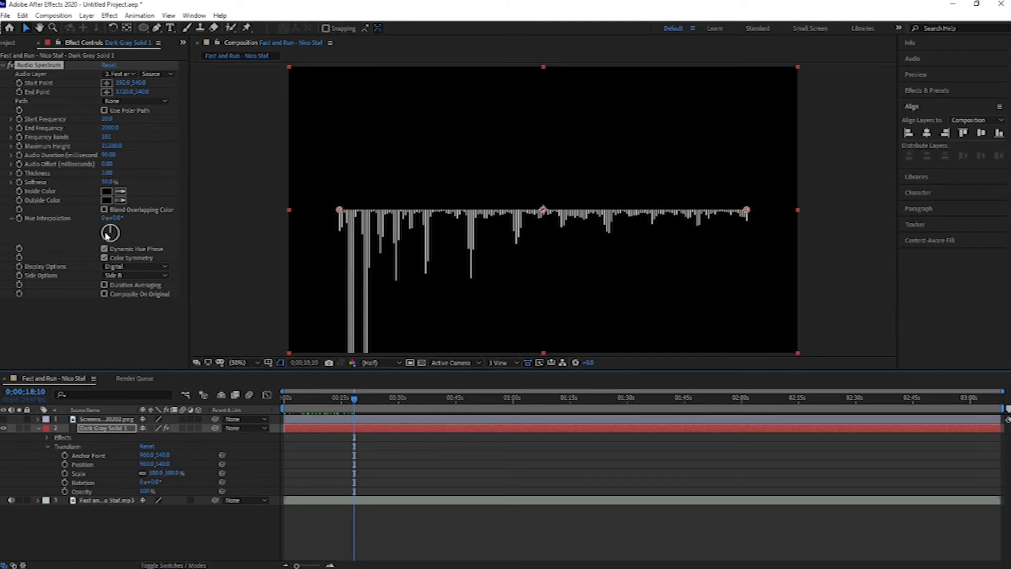
- Paste the circular mask back onto the Dark Gray Solid 1 layer and show the logo layer
click(38, 429)
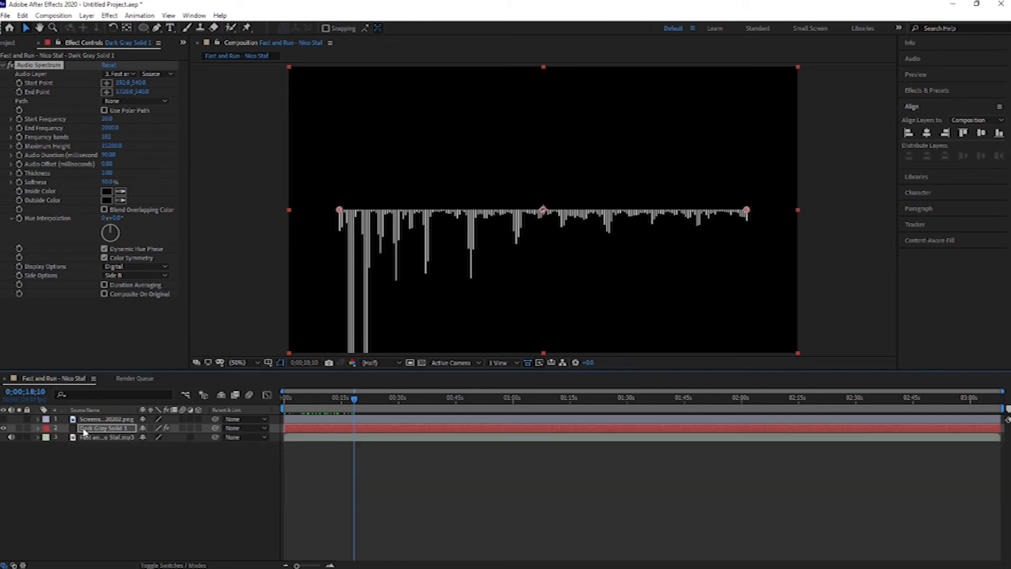
click(83, 432)
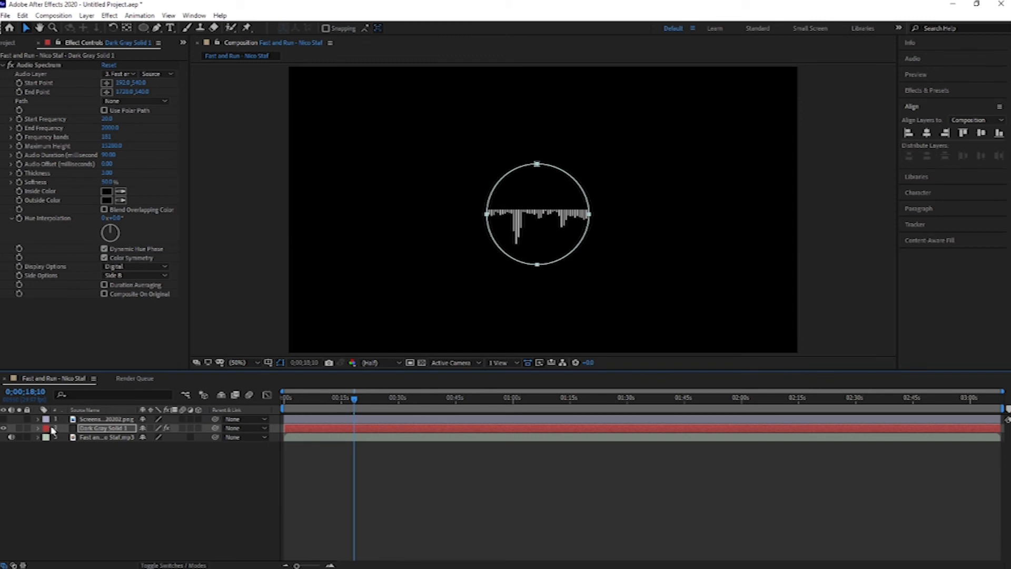
click(4, 420)
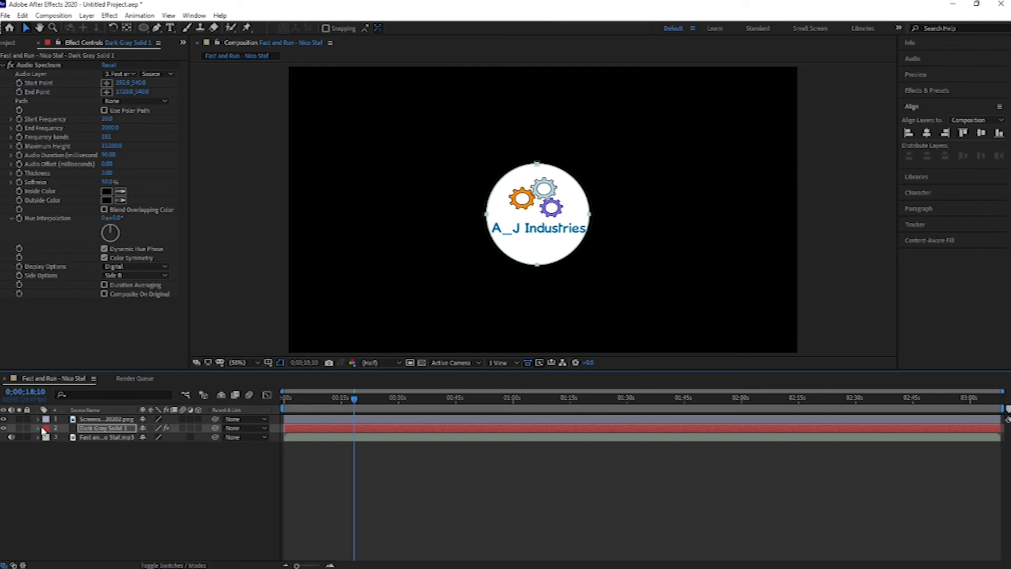
- Make the Audio Spectrum follow Mask 1 as its path and set that mask's mode to None
click(161, 101)
click(160, 129)
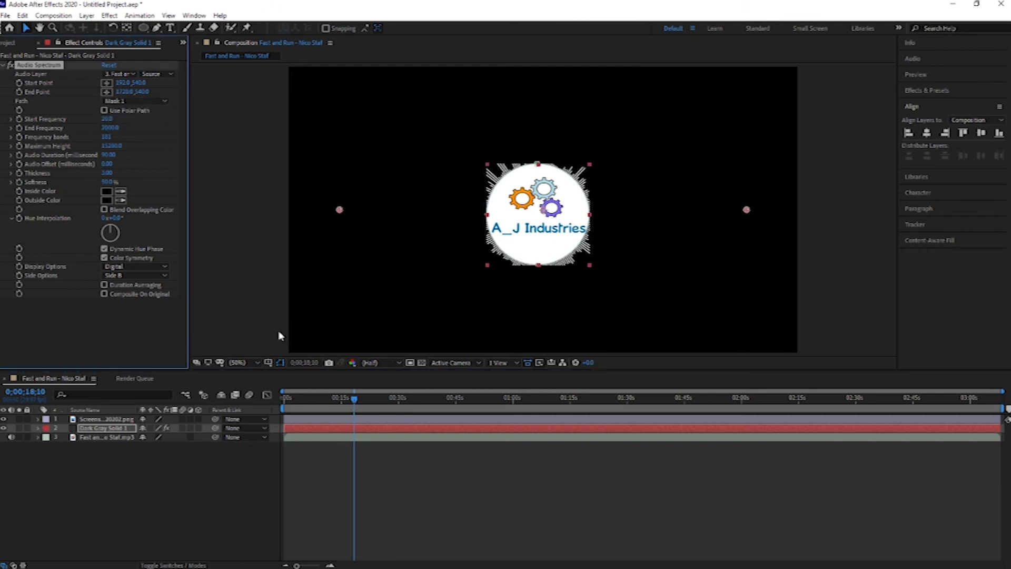
click(38, 429)
click(150, 446)
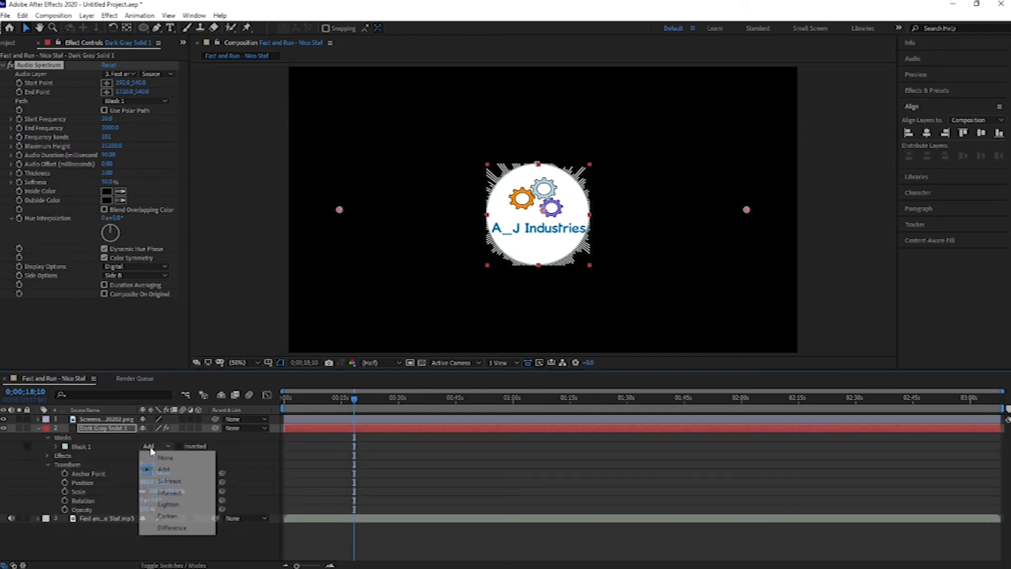
click(165, 458)
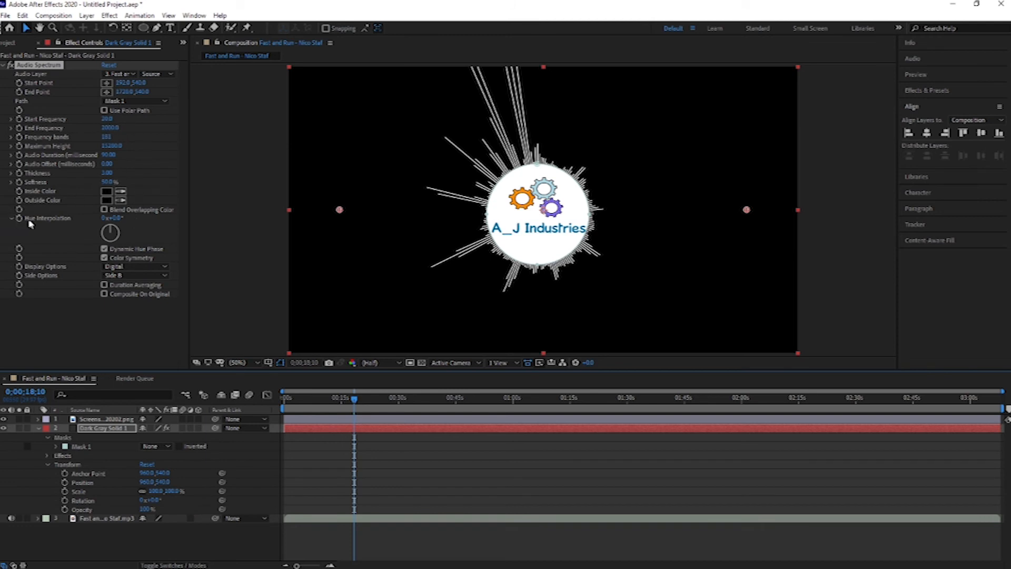
- Reduce the Audio Spectrum's Maximum Height to slightly above 2000
click(121, 149)
drag(114, 148, 105, 149)
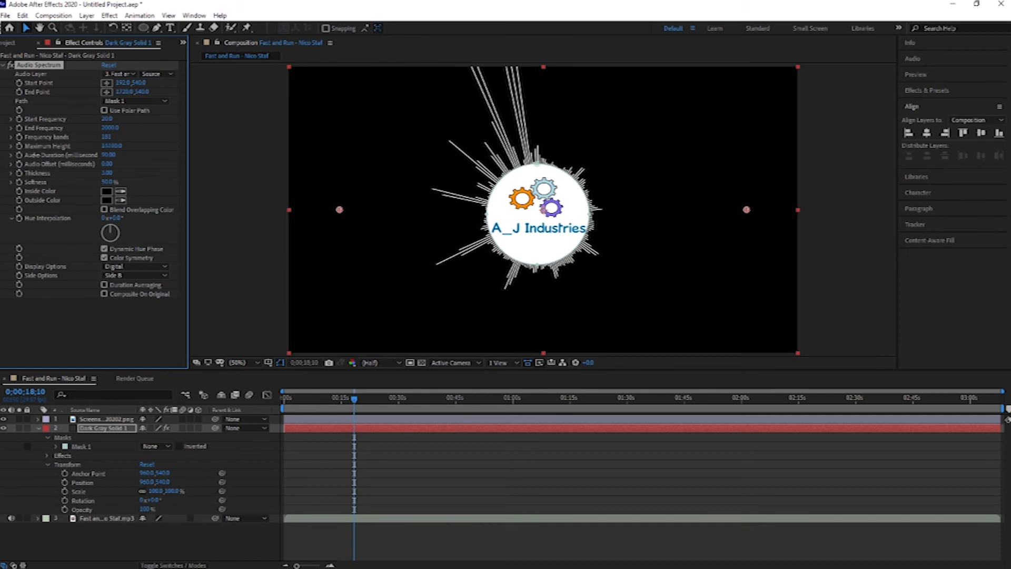
drag(1, 156, 3, 159)
drag(121, 147, 28, 153)
click(110, 147)
drag(112, 146, 49, 145)
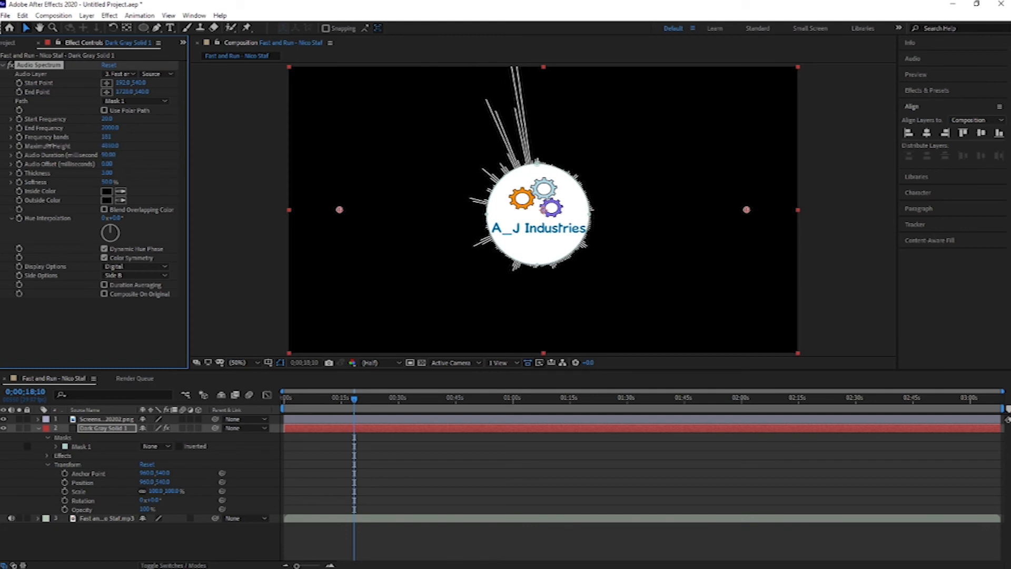
drag(113, 147, 76, 146)
click(112, 146)
drag(112, 148, 85, 146)
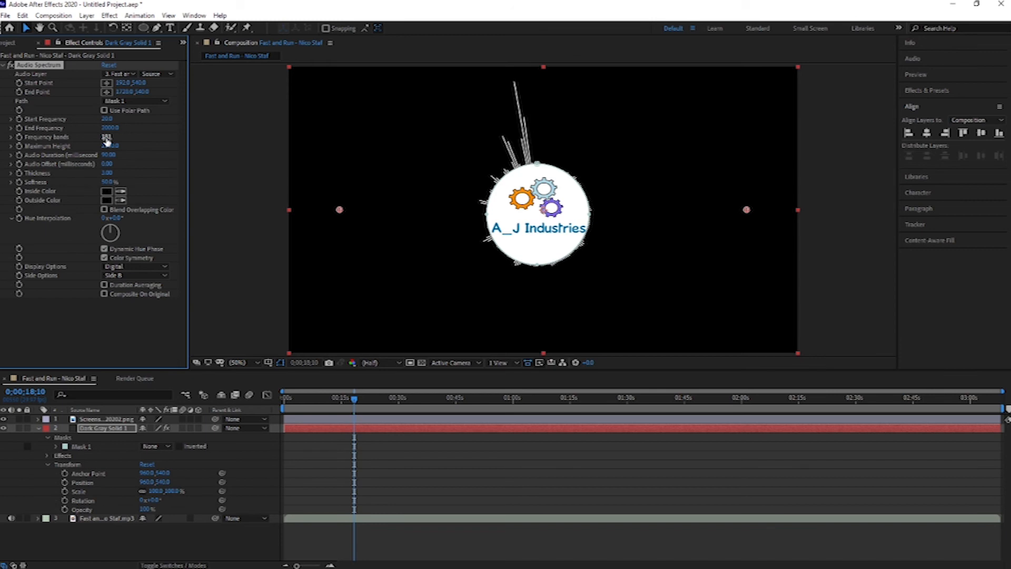
- Raise the Audio Spectrum's Frequency bands to 401 and collapse the Dark Gray Solid 1 layer's properties
drag(107, 141, 200, 141)
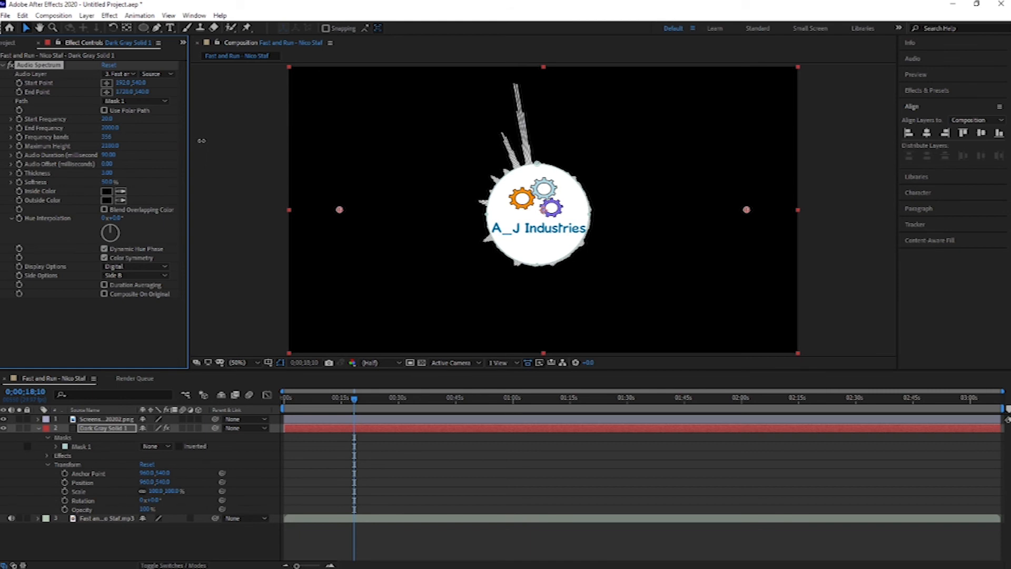
mouse_move(202, 140)
mouse_down()
mouse_move(416, 129)
mouse_move(219, 134)
mouse_up()
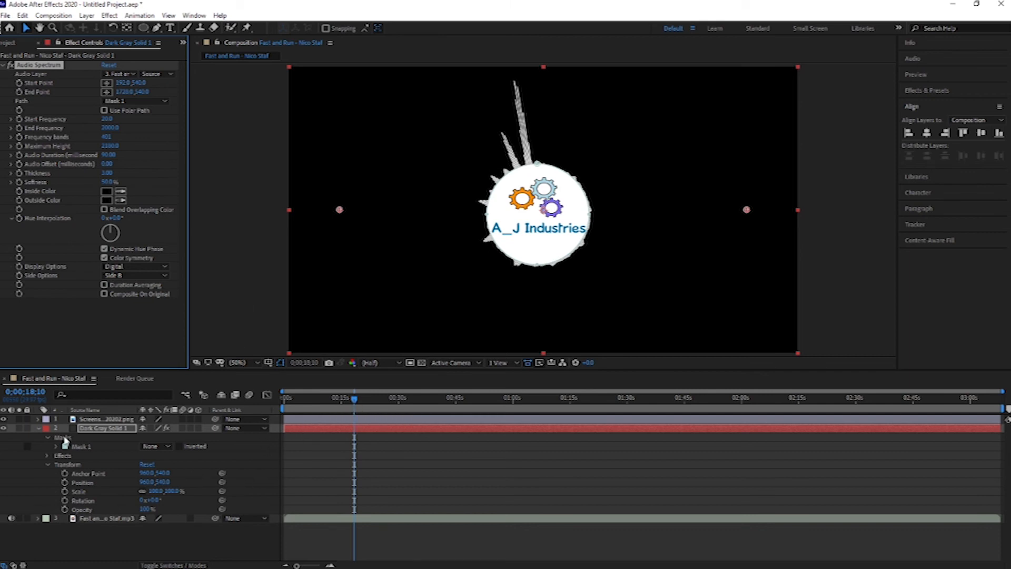
click(39, 428)
click(40, 429)
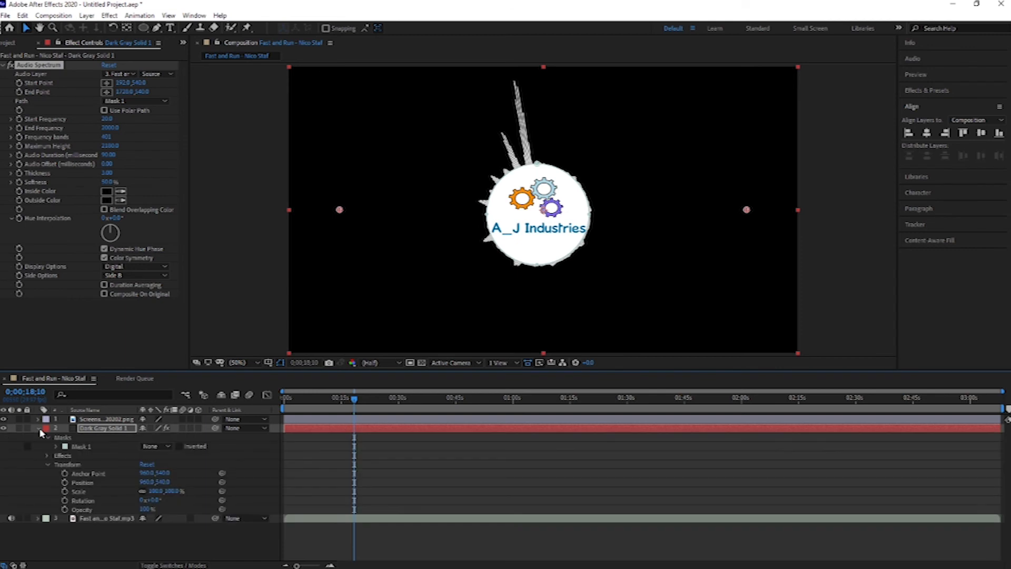
click(39, 429)
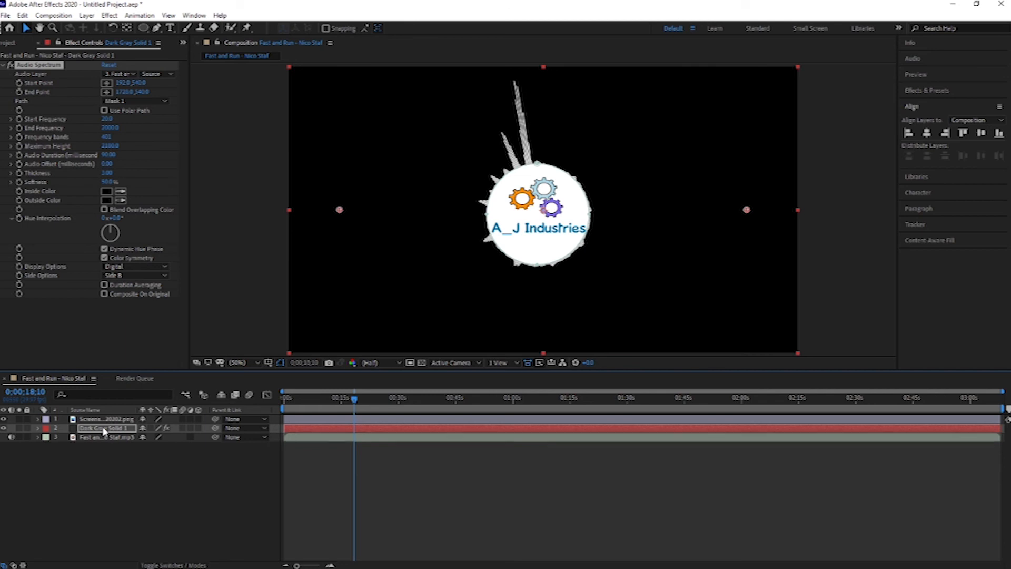
- Set the scale of the Dark Gray Solid 1 layer to 102%
key(s)
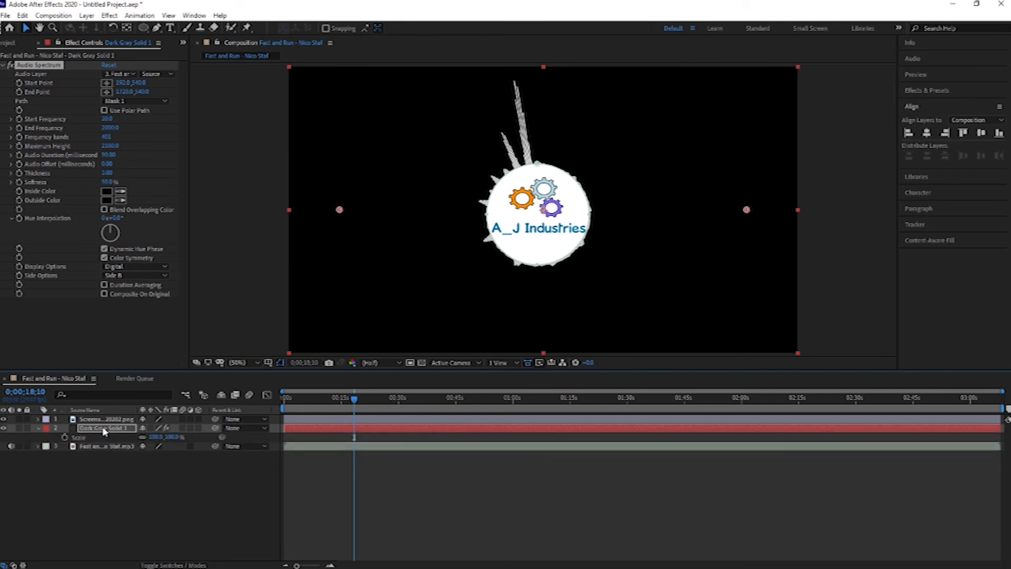
click(155, 438)
drag(157, 438, 155, 439)
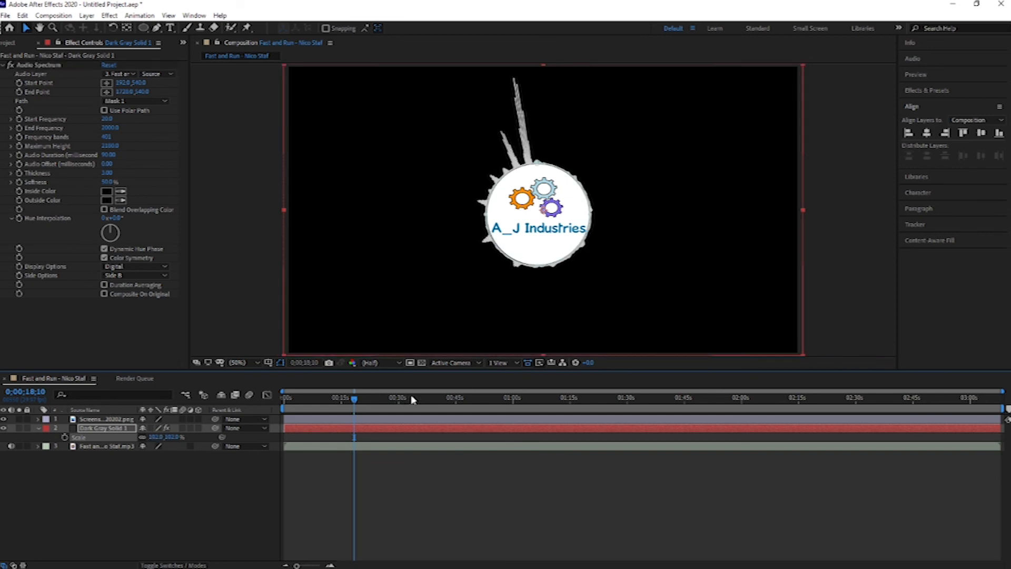
- Try a scale of 104% on the Dark Gray Solid 1 layer and return it to 102%
click(153, 437)
text(104)
key(Return)
drag(154, 438, 153, 437)
- Preview the spectrum animation around the logo from the start of the composition and return the playhead to 0;00;00;00
drag(355, 400, 137, 475)
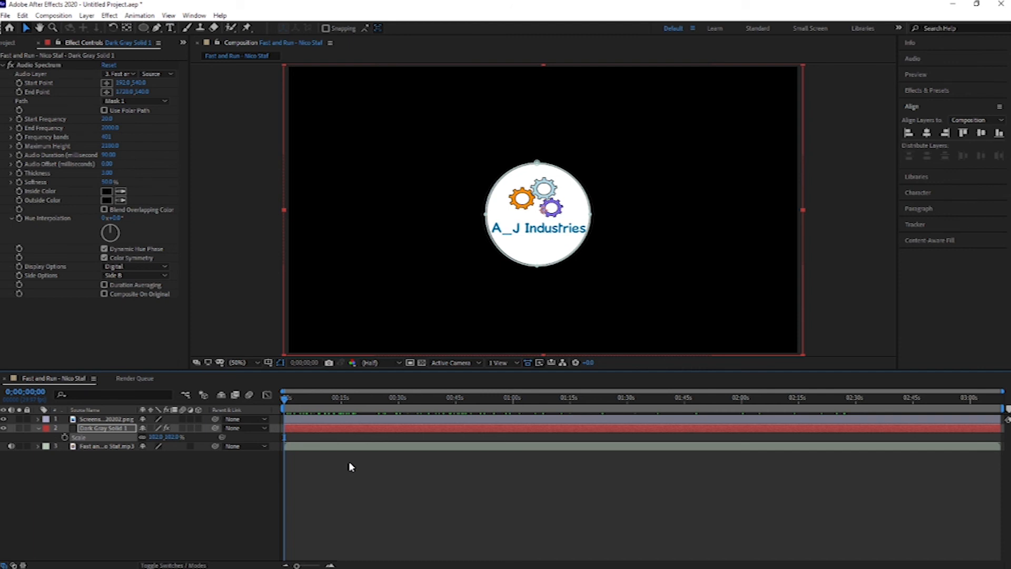
key(space)
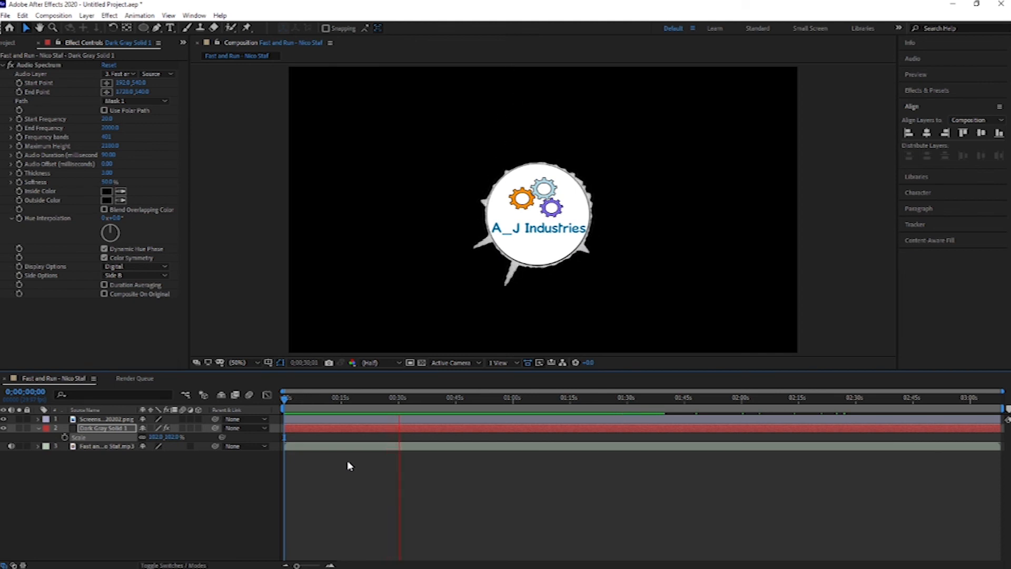
key(space)
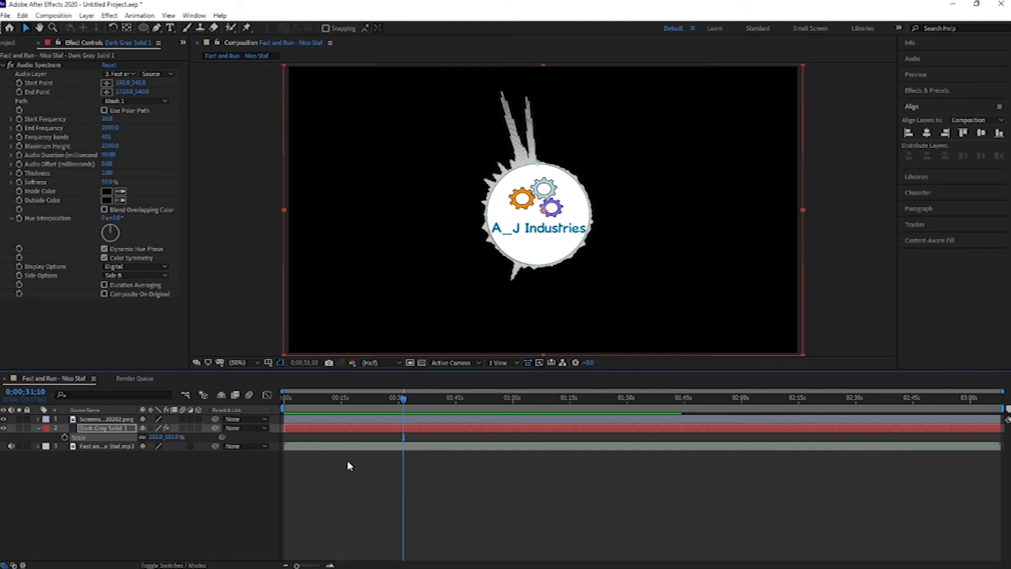
drag(404, 401, 272, 419)
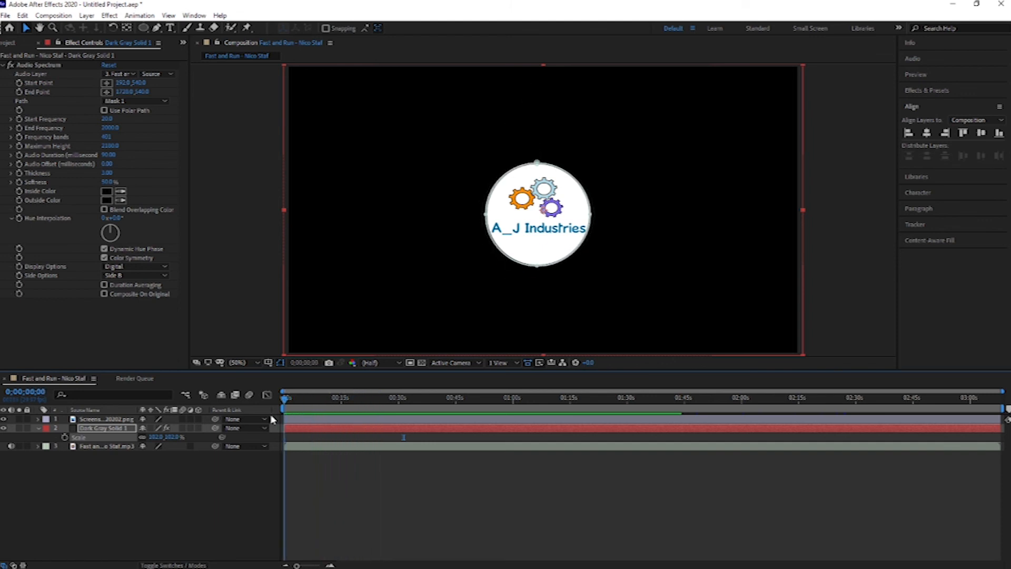
- Import the lake sunset image thumb-1920-456528.png and add it to the composition as the lowest layer
click(11, 43)
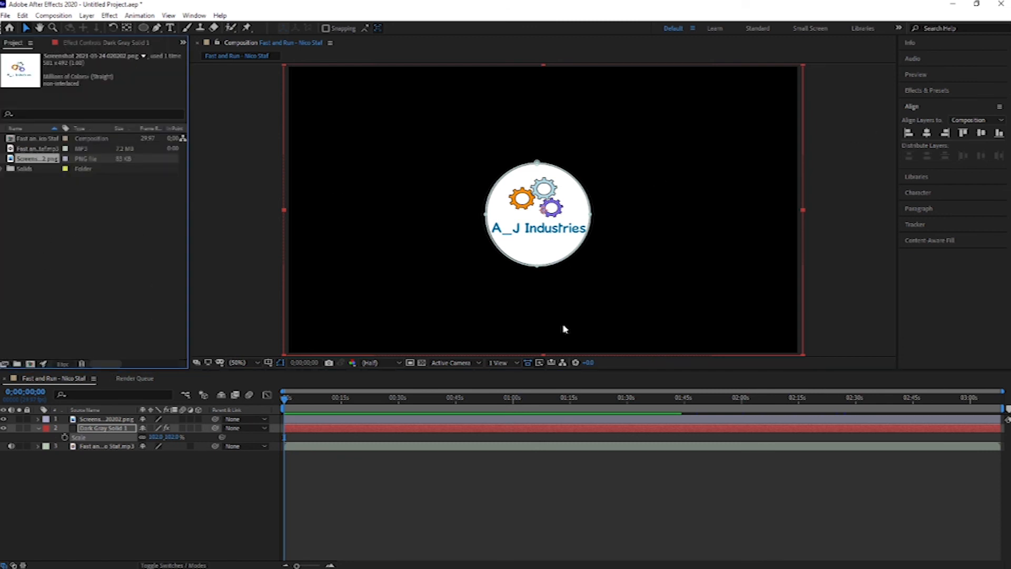
right_click(154, 207)
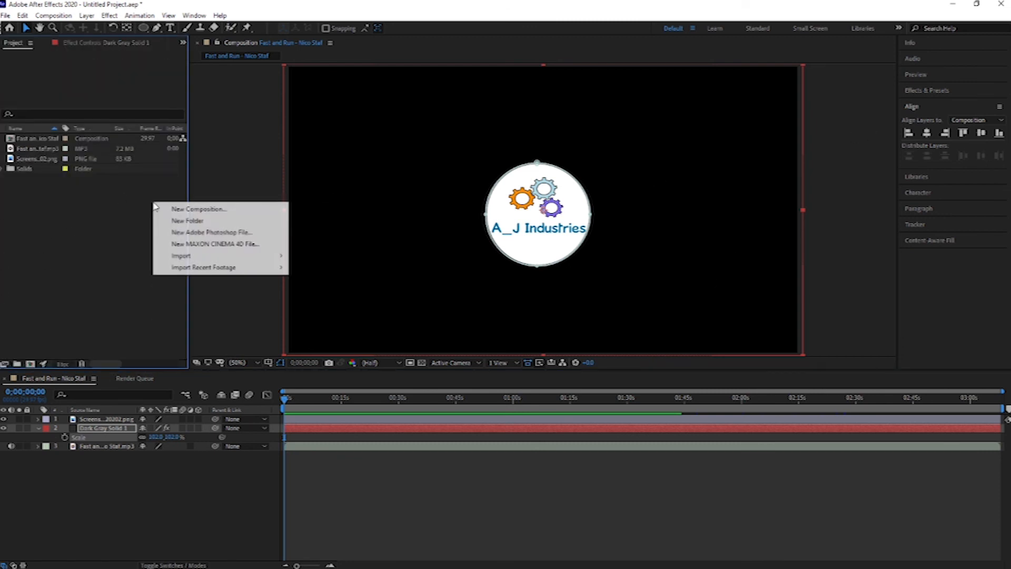
mouse_move(269, 258)
click(320, 257)
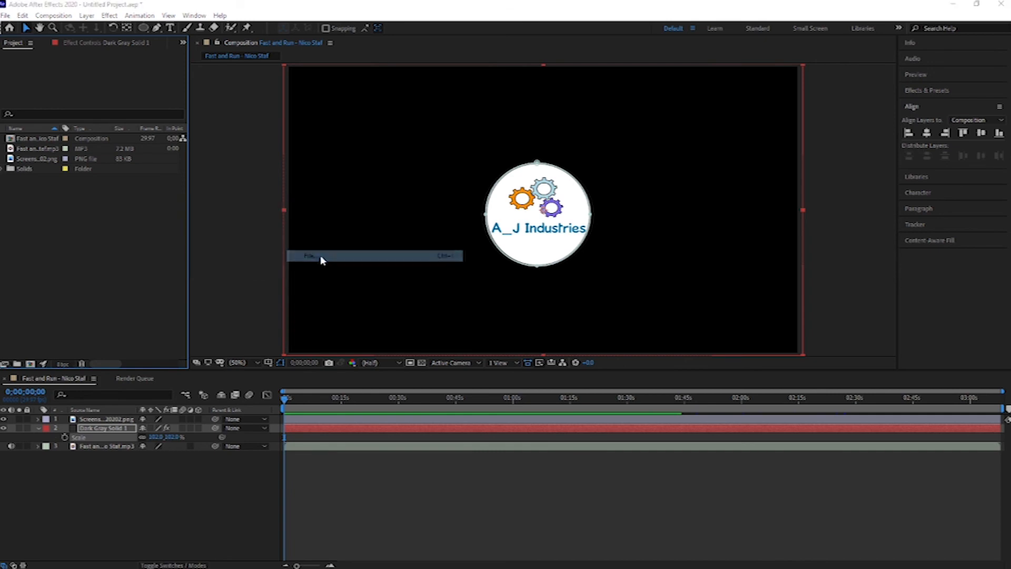
click(44, 178)
click(422, 359)
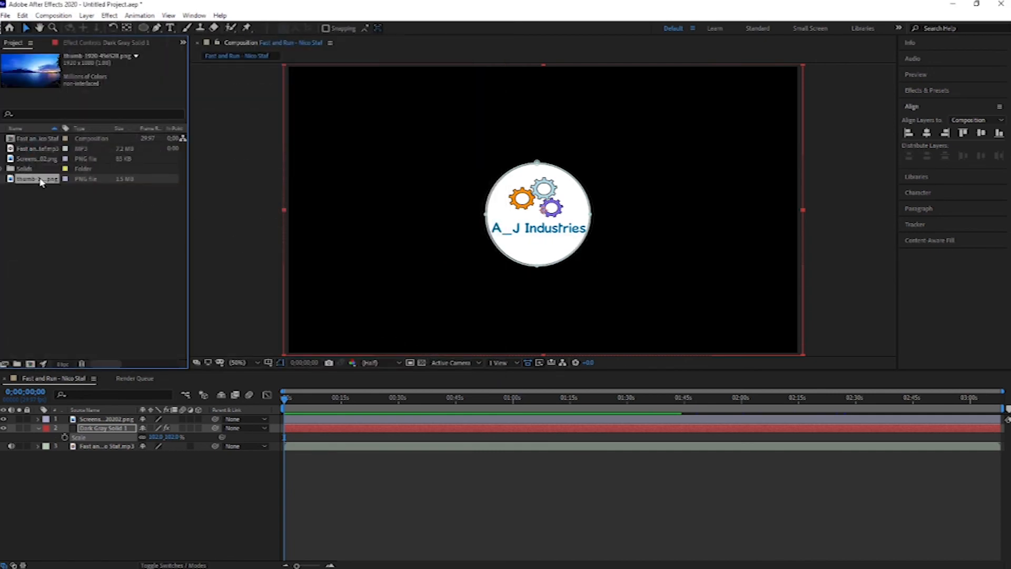
drag(41, 180, 137, 467)
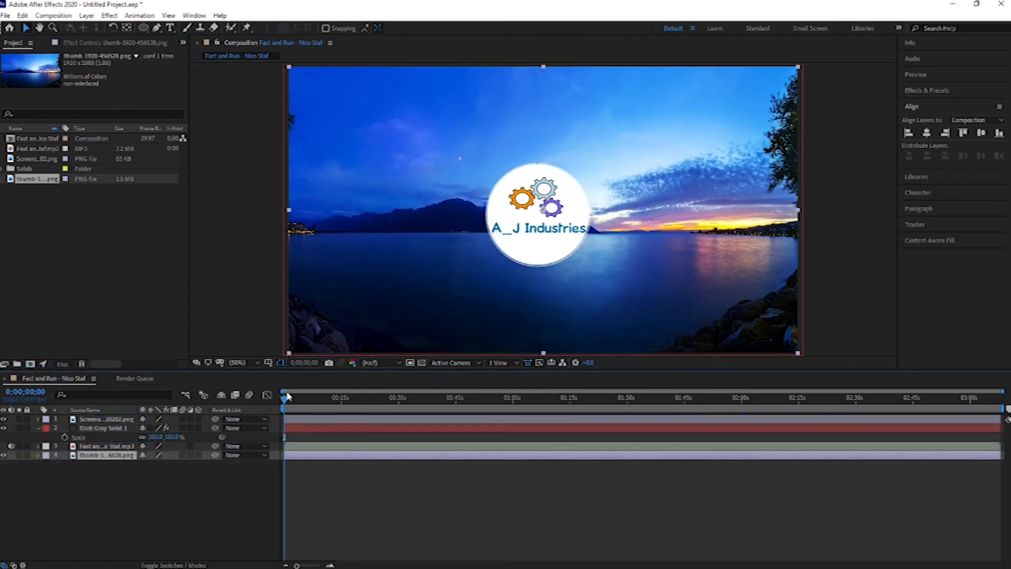
- Play the visualizer over the lake background from the beginning and bring the playhead back to 0;00;00;00
mouse_move(286, 399)
mouse_down()
mouse_move(326, 402)
mouse_move(280, 414)
mouse_up()
key(space)
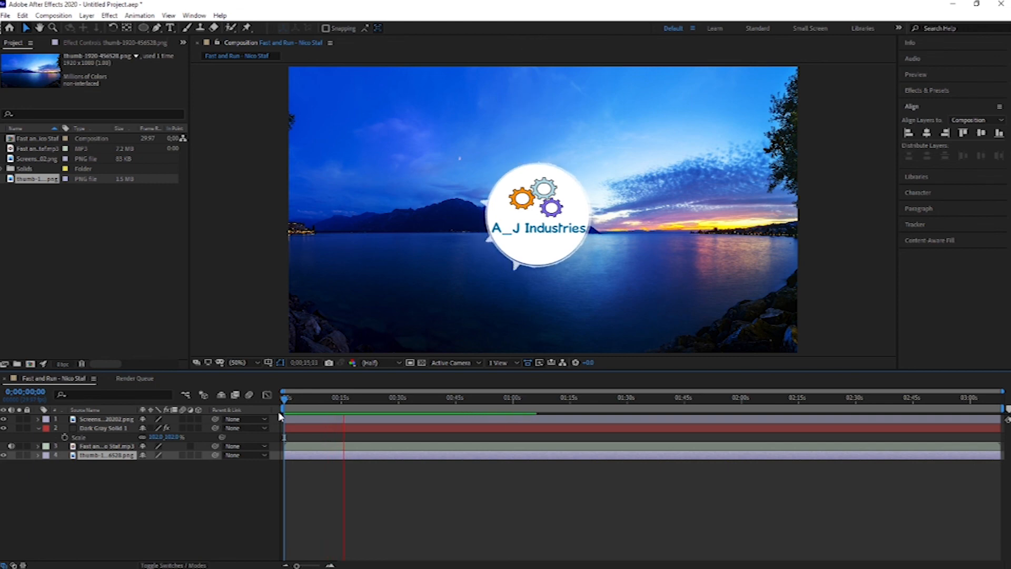
key(space)
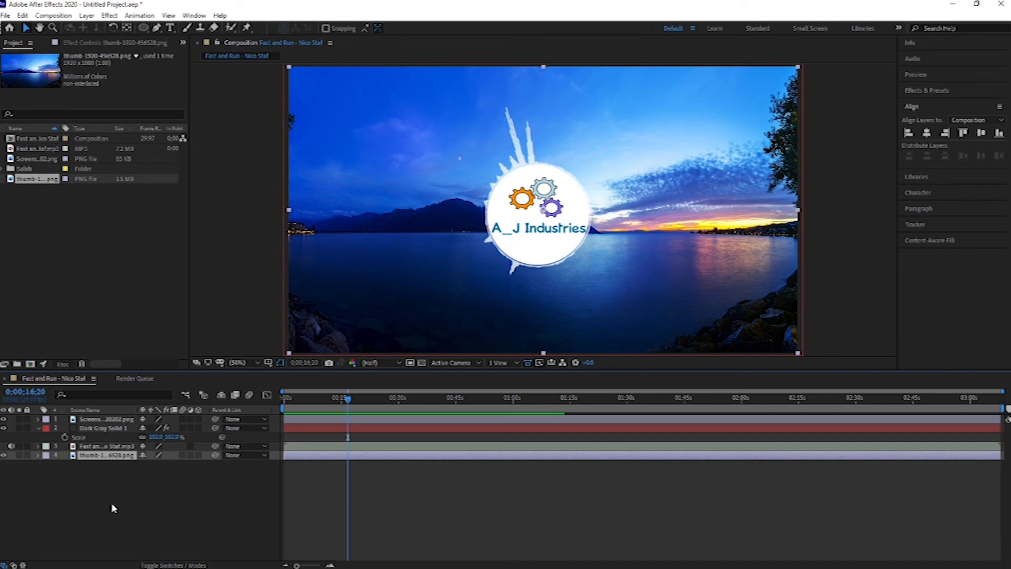
drag(348, 399, 274, 394)
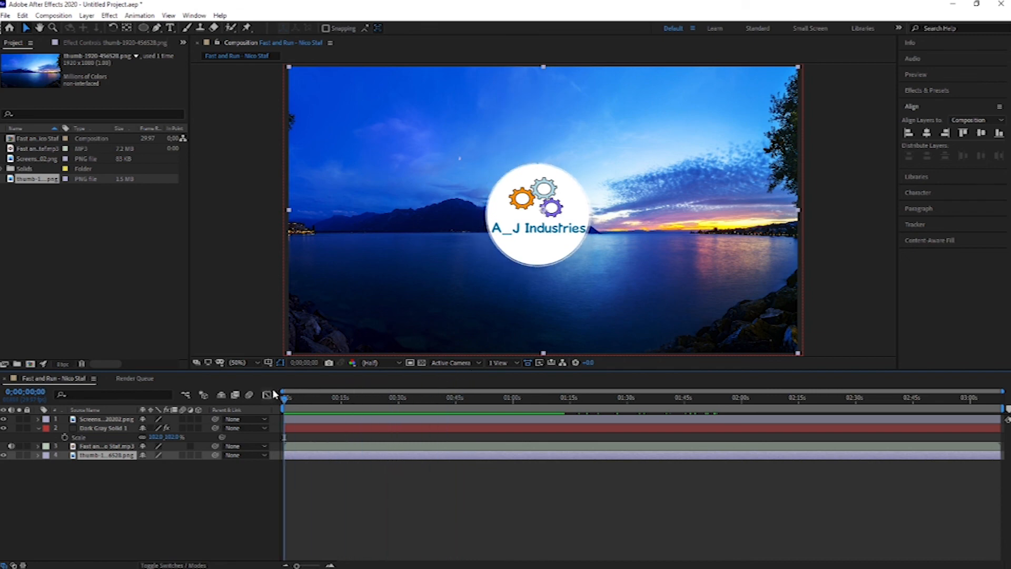